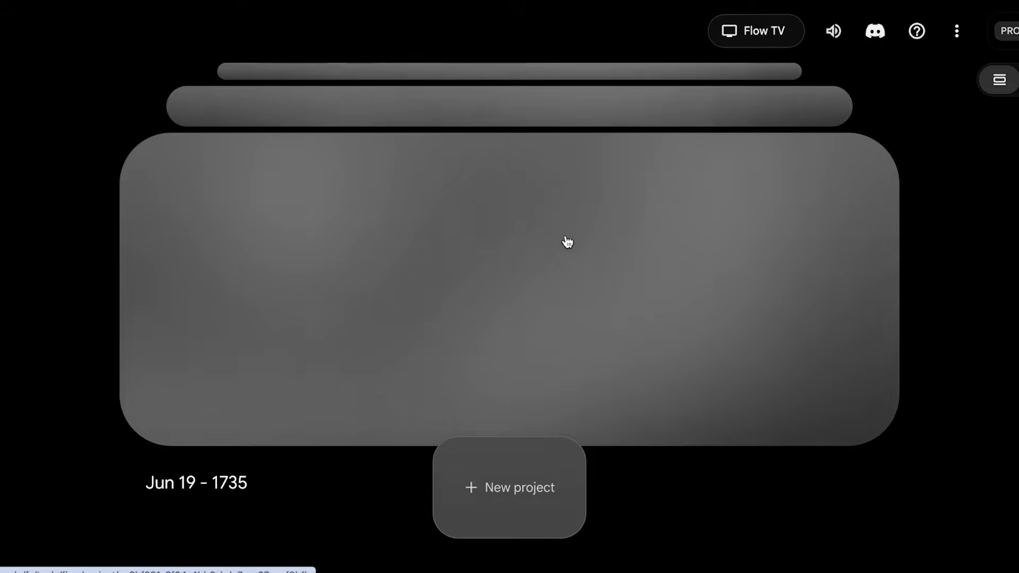
Browse the project list, open the Jul 11 - 1601 project and preview its slime and gold doll videos
scroll(555, 238, "up", 2)
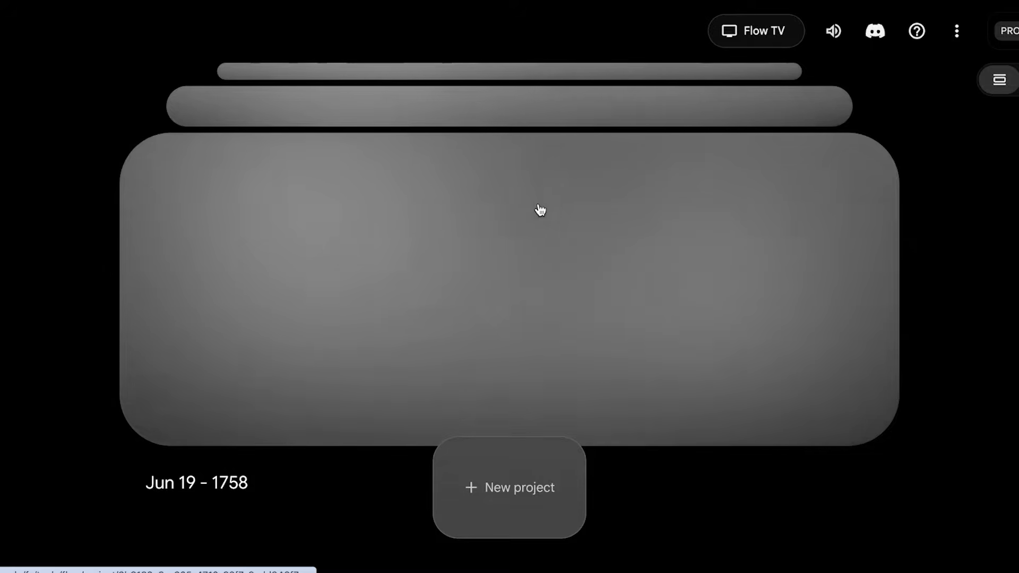
scroll(537, 209, "down", 1)
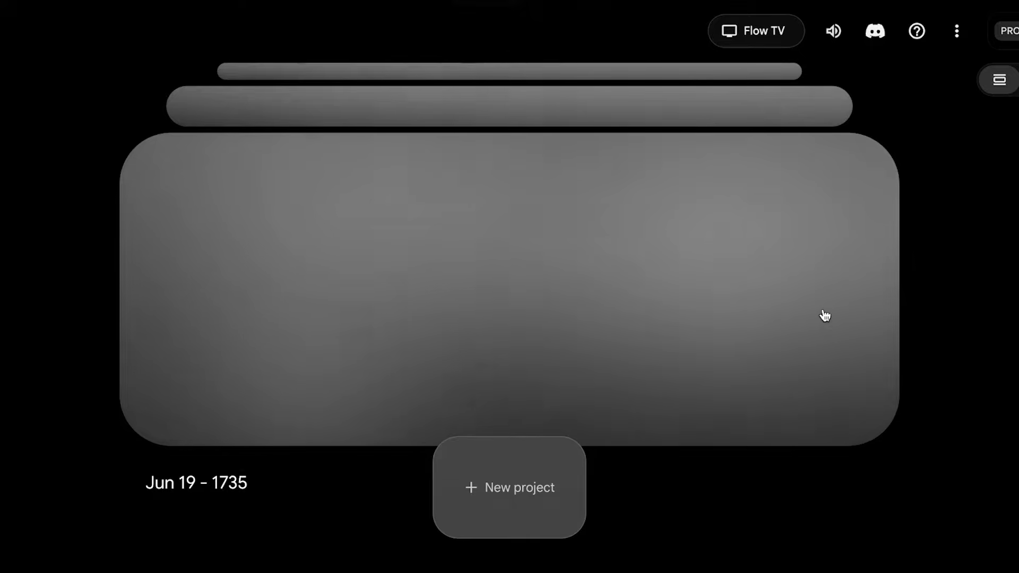
left_click(818, 223)
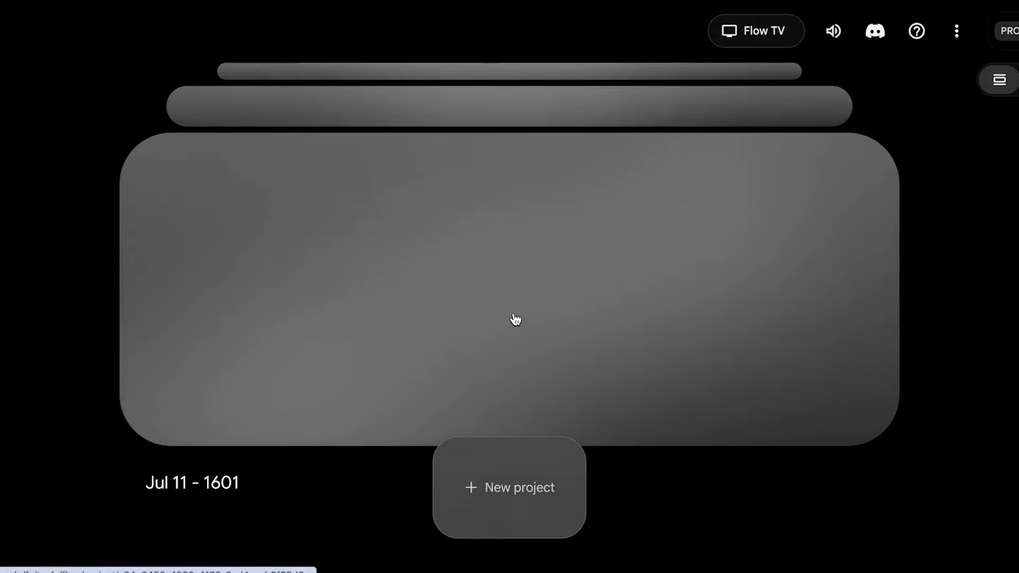
left_click(513, 320)
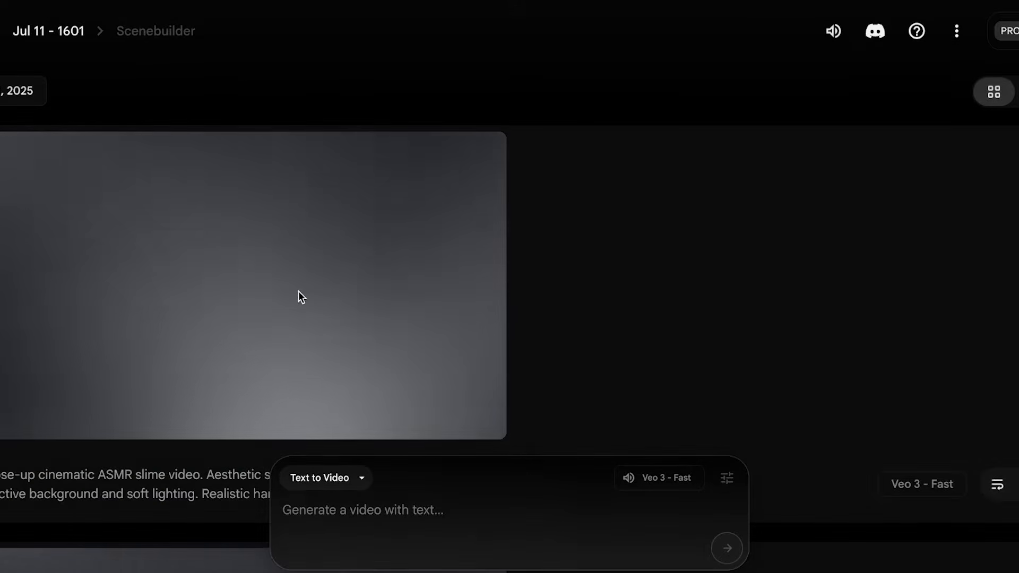
scroll(292, 298, "down", 8)
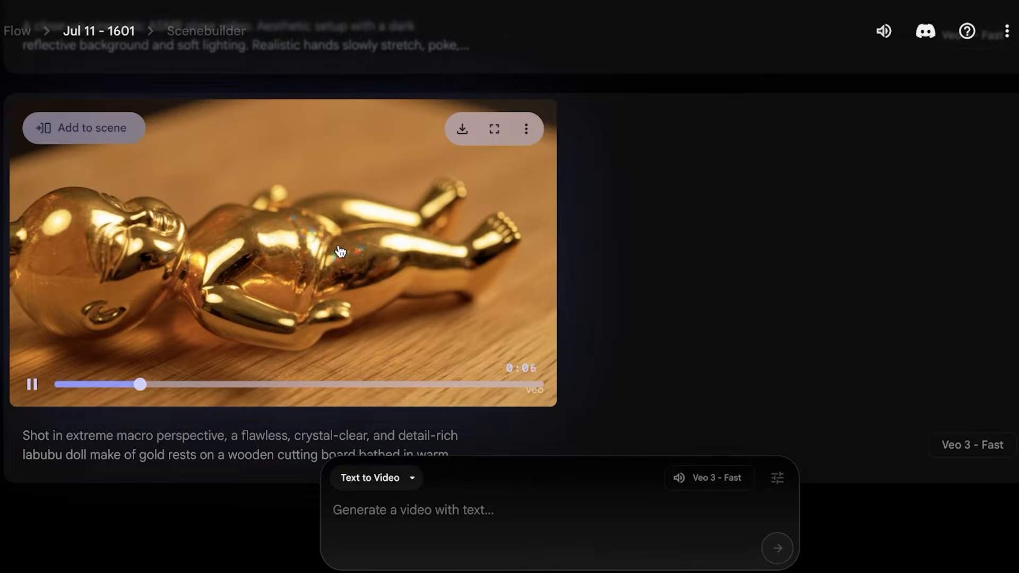
key("XF86AudioMute")
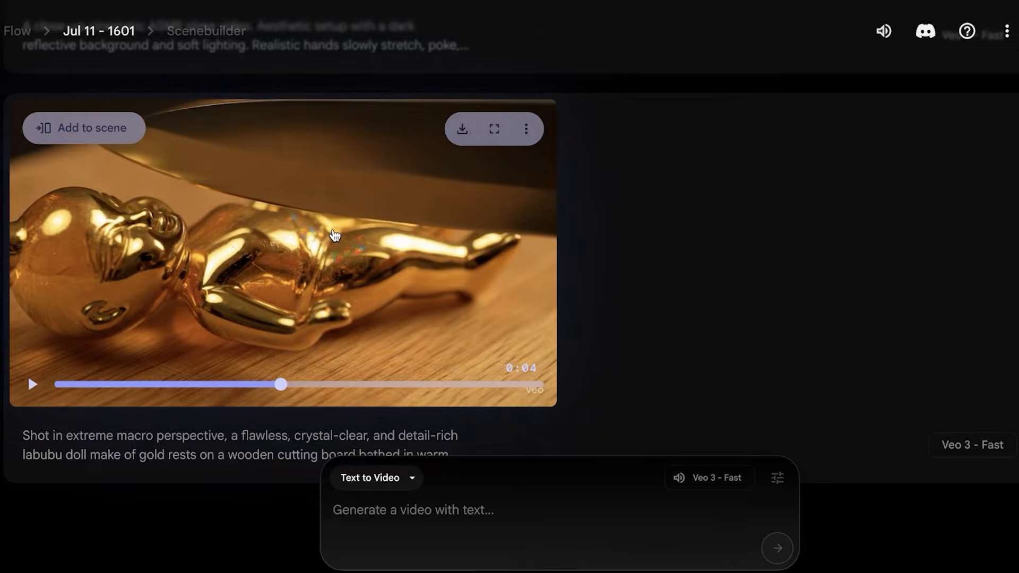
scroll(371, 249, "up", 8)
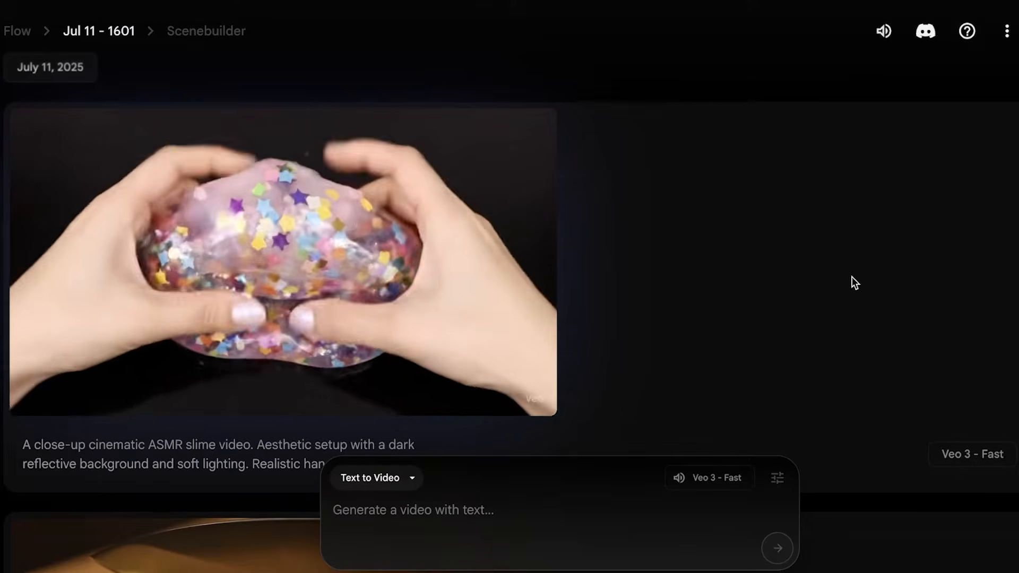
mouse_move(394, 289)
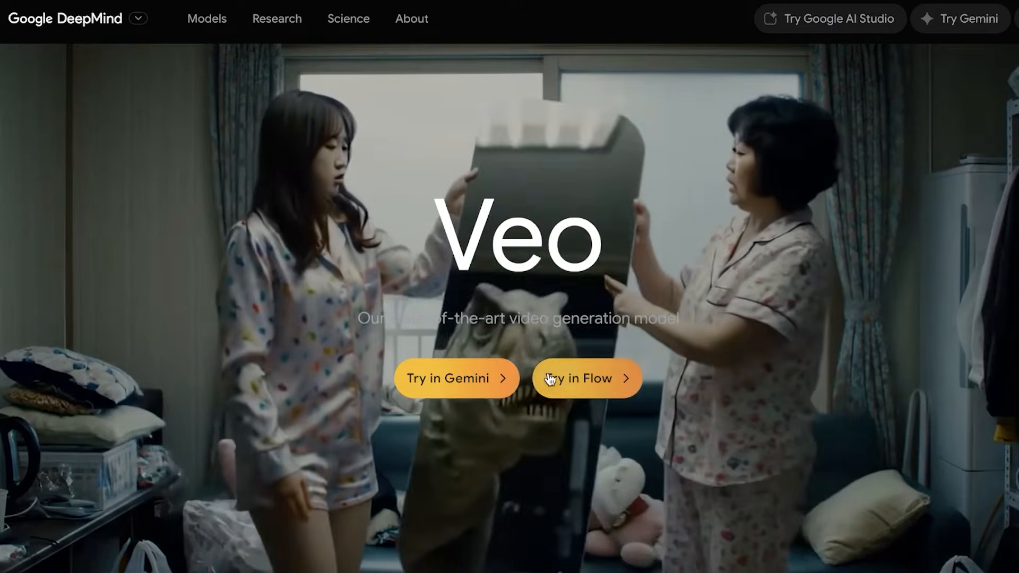
Launch Flow from the Google DeepMind Veo page and go to the project overview
left_click(563, 386)
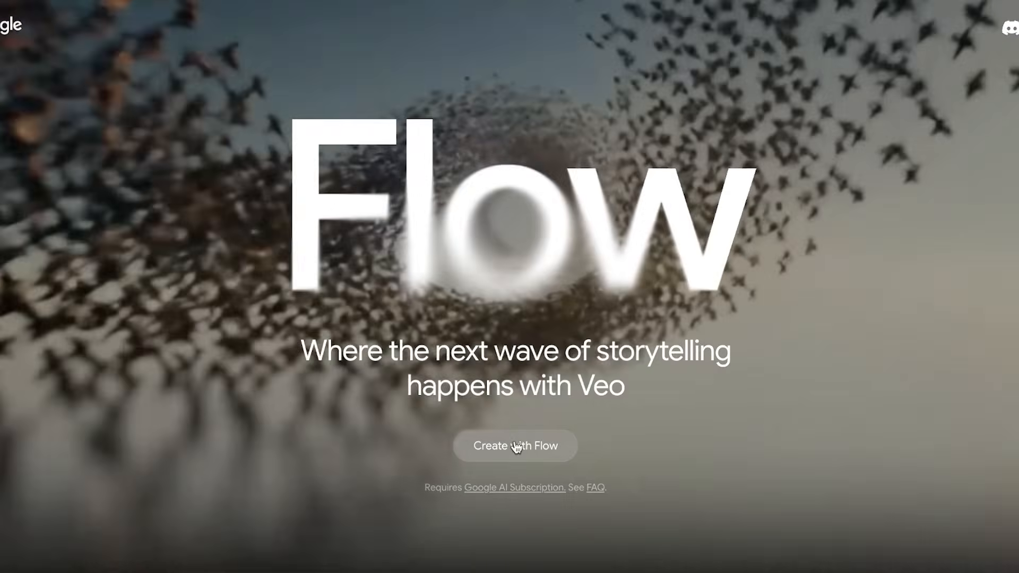
left_click(518, 446)
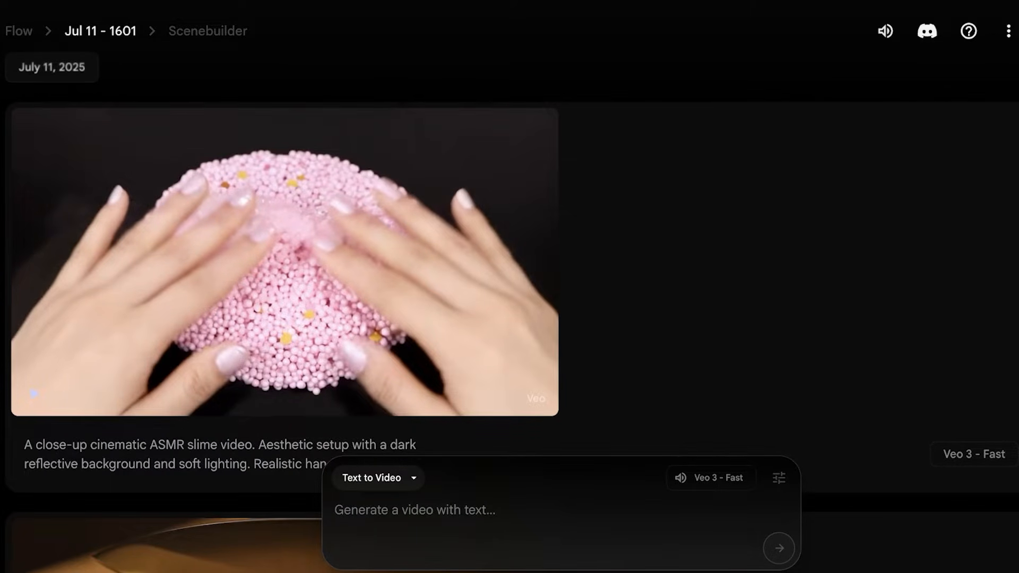
left_click(25, 32)
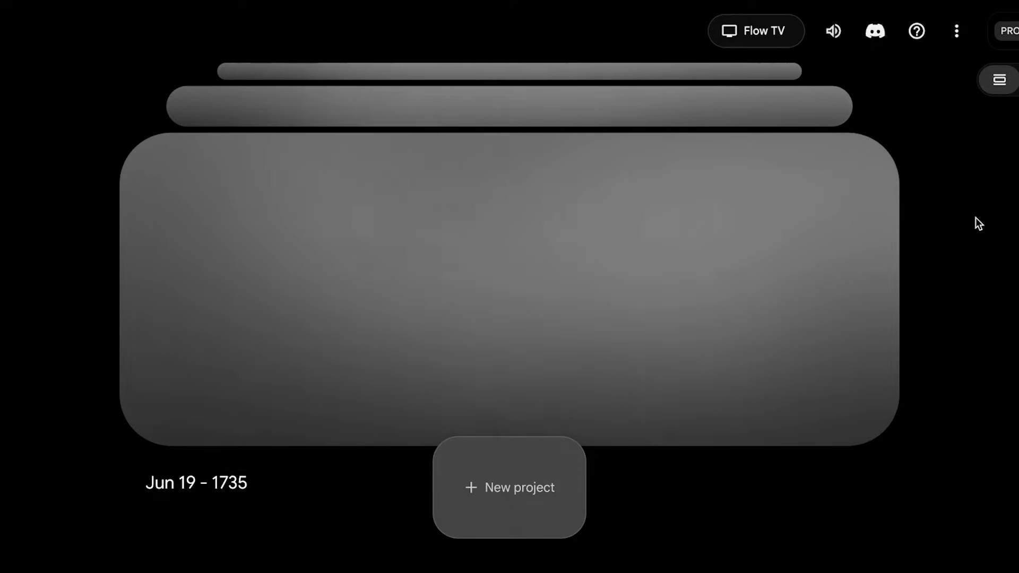
Check the AI credits available in the account details
left_click(964, 36)
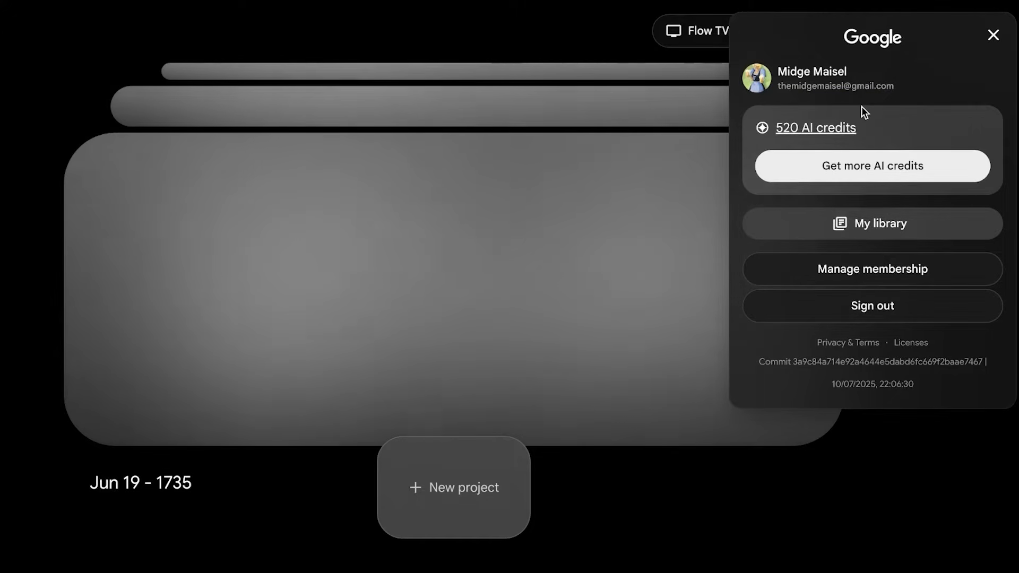
left_click(988, 36)
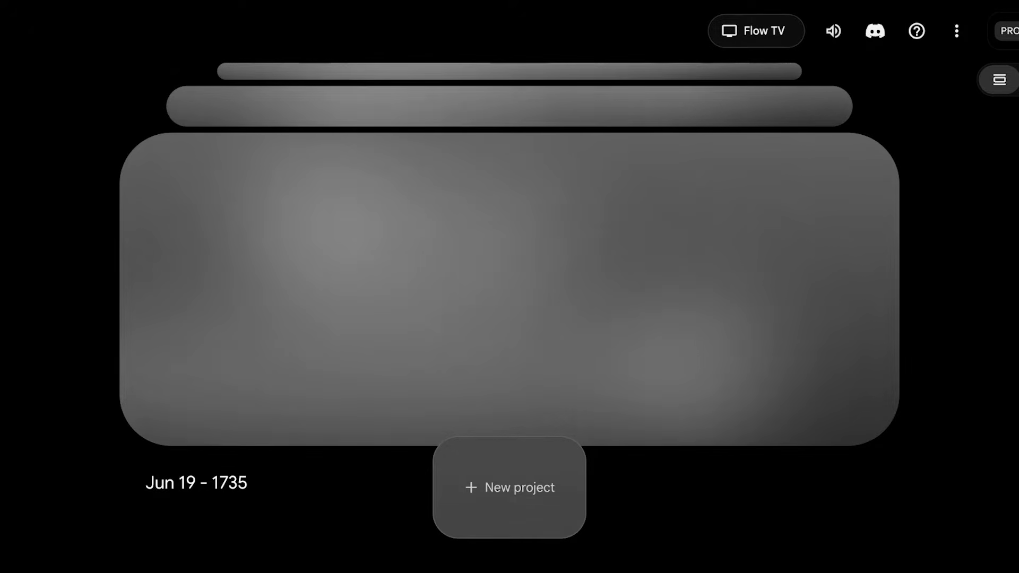
Create a new project and paste the full glass lemon wedge prompt example from the PDF into its video prompt
left_click(515, 497)
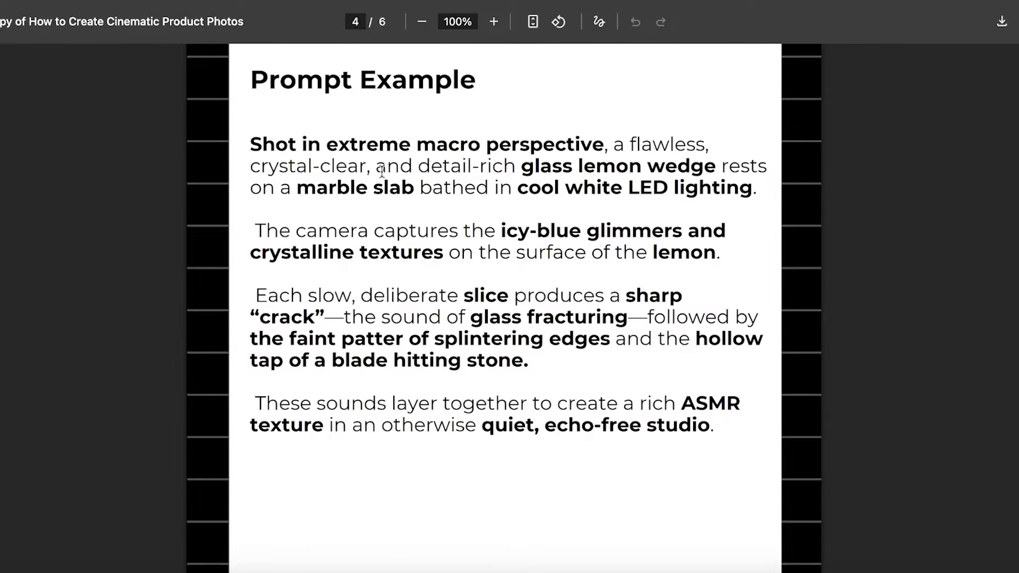
left_click_drag(252, 144, 751, 469)
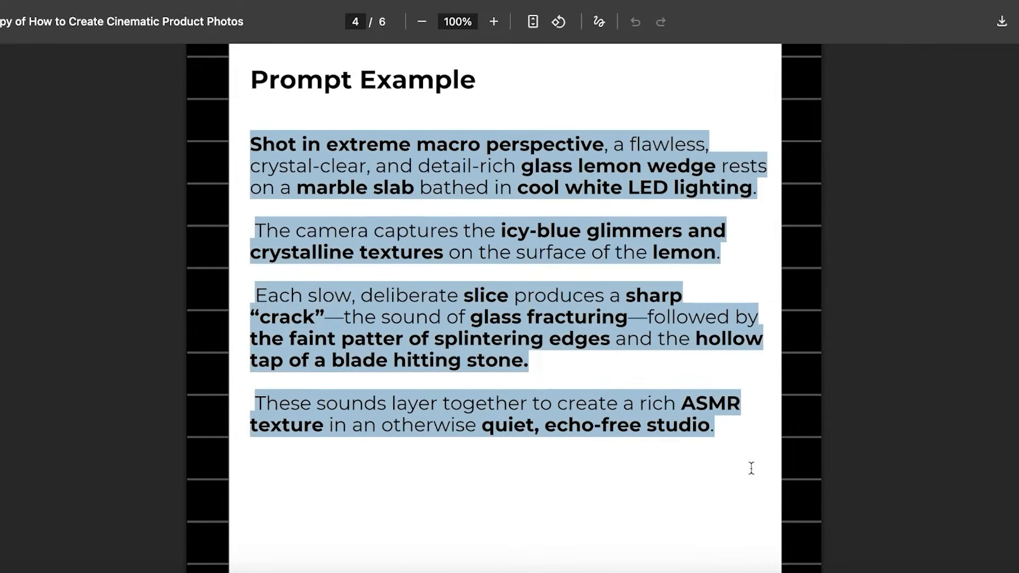
right_click(586, 390)
left_click(610, 358)
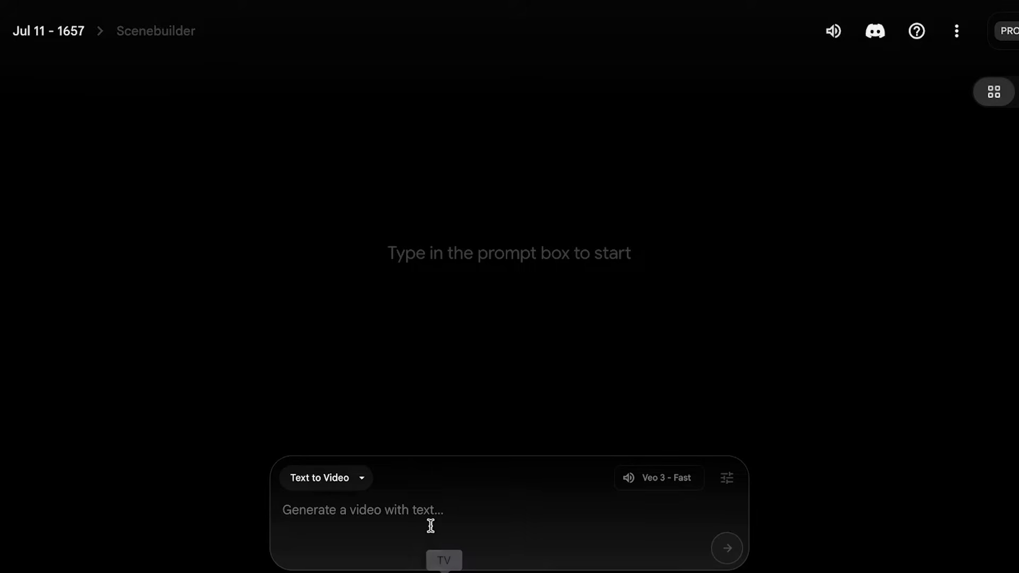
right_click(430, 525)
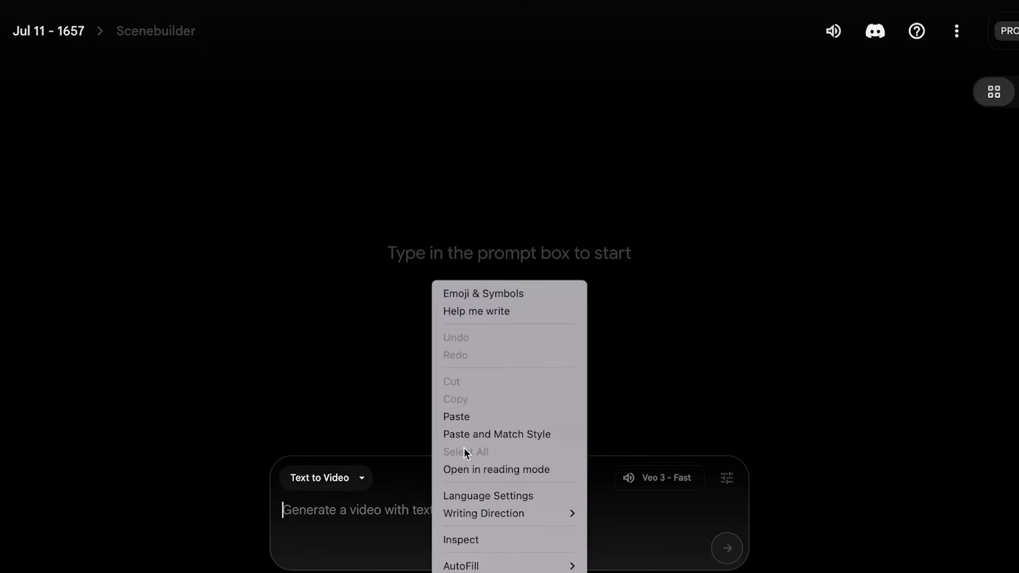
left_click(497, 417)
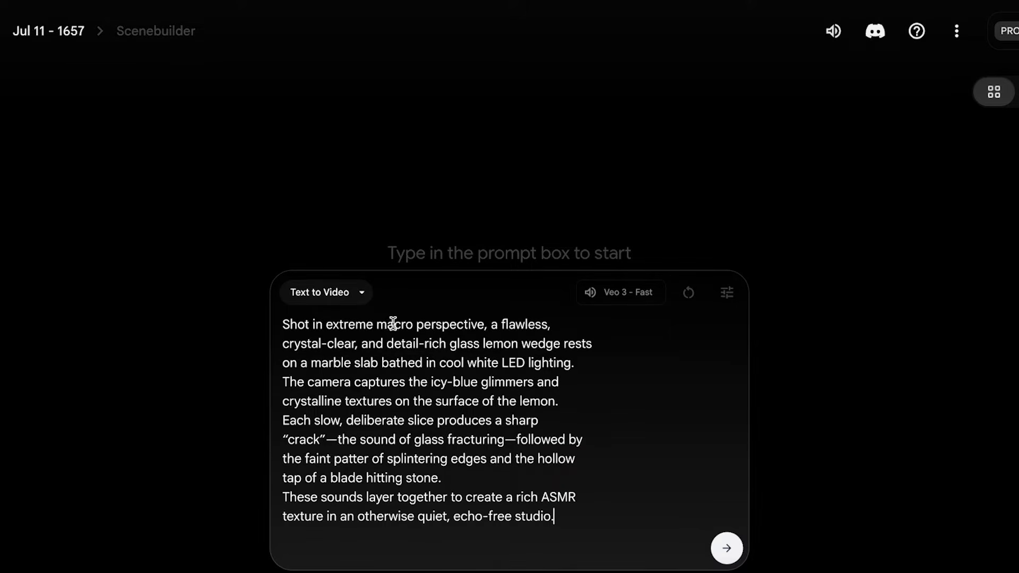
Replace "glass lemon wedge" with "glass pineapple" and the word "lemon" with "pineapple" in the video prompt
left_click_drag(393, 324, 488, 328)
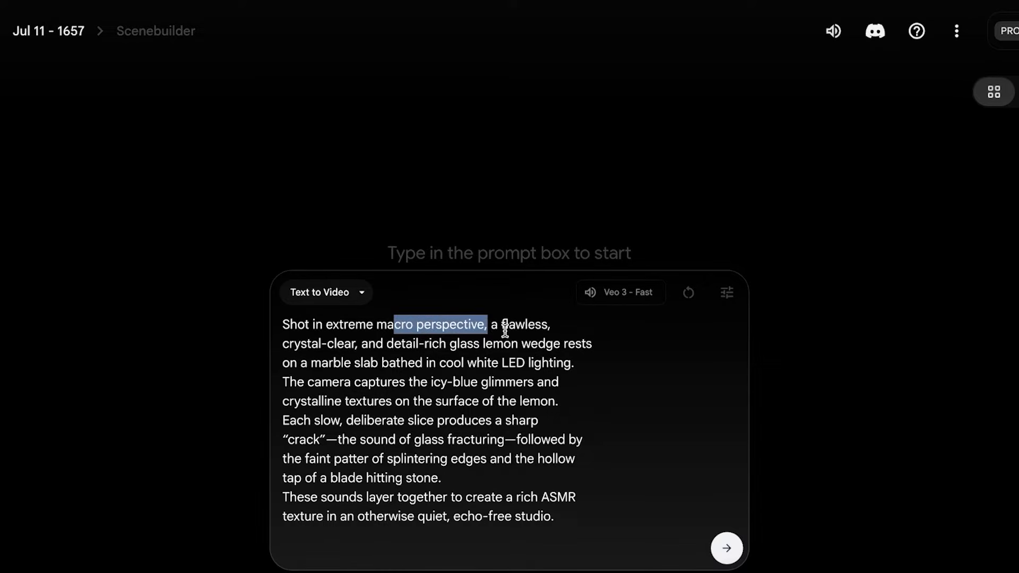
left_click(502, 326)
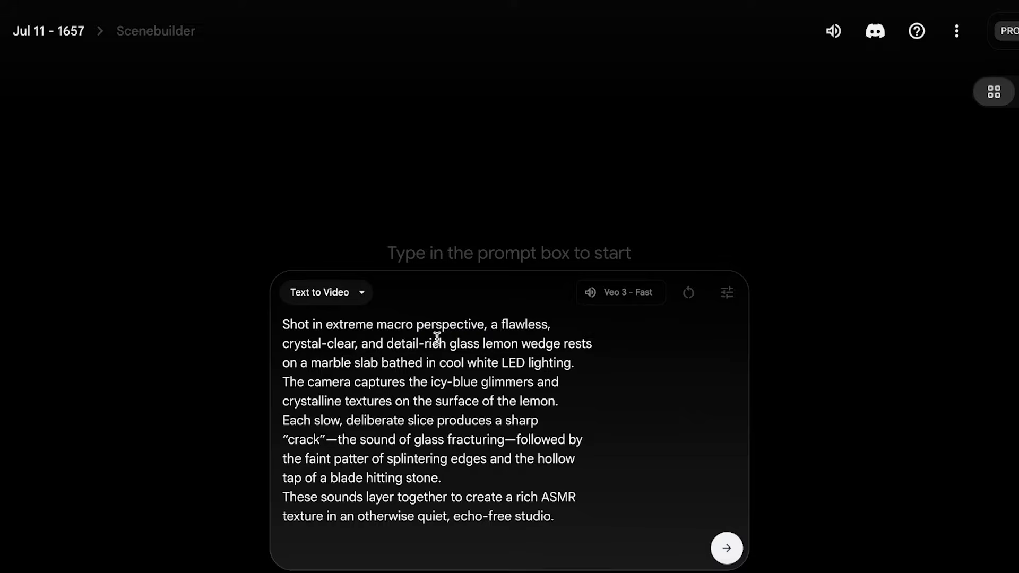
left_click_drag(450, 344, 563, 347)
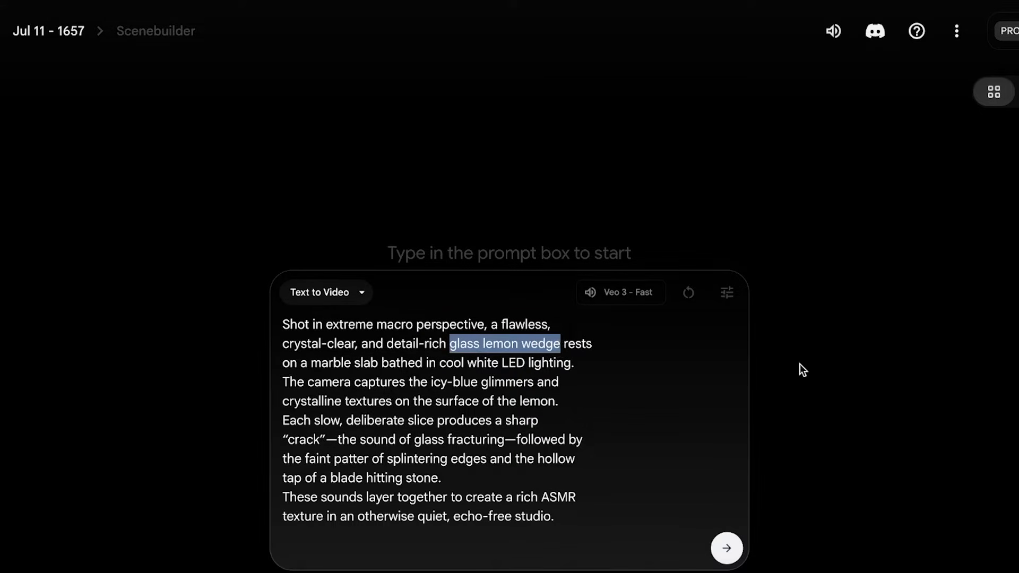
type("glass pine")
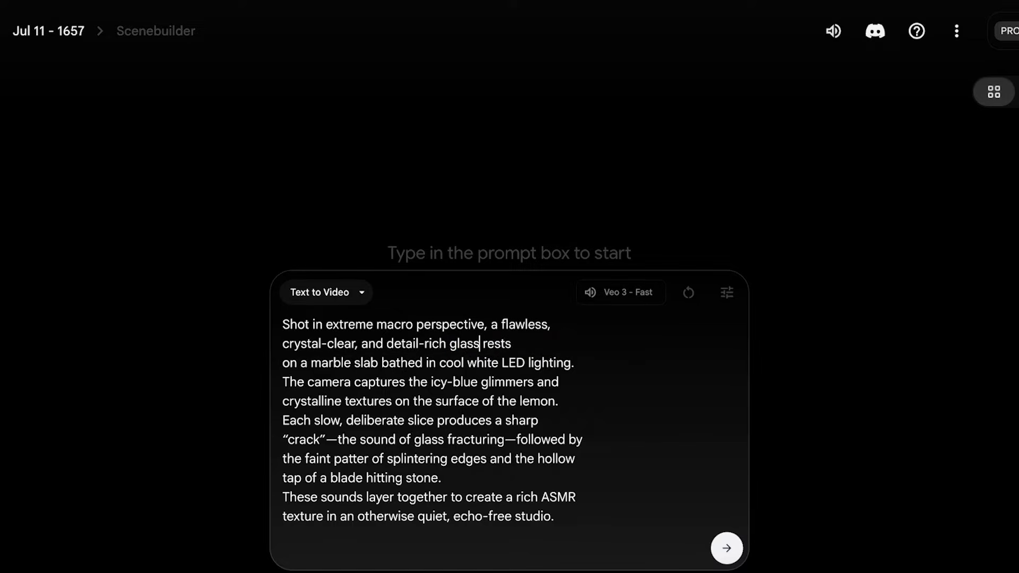
type("apple")
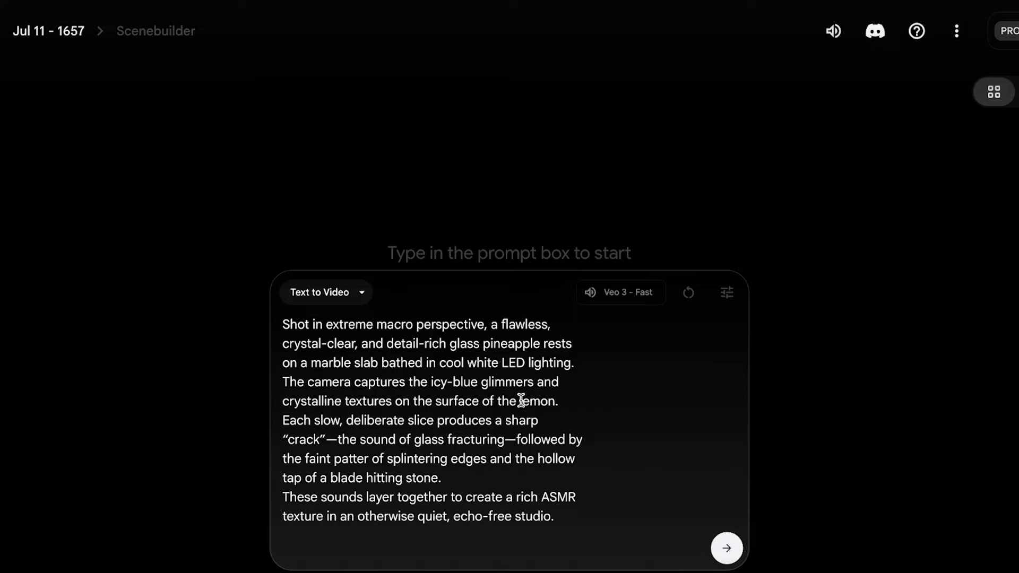
left_click_drag(519, 400, 582, 397)
type("pineapple")
Review the prompt's closing line, the PDF's request for filling in an ASMR prompt, and its Prompt Template page
left_click_drag(279, 517, 596, 521)
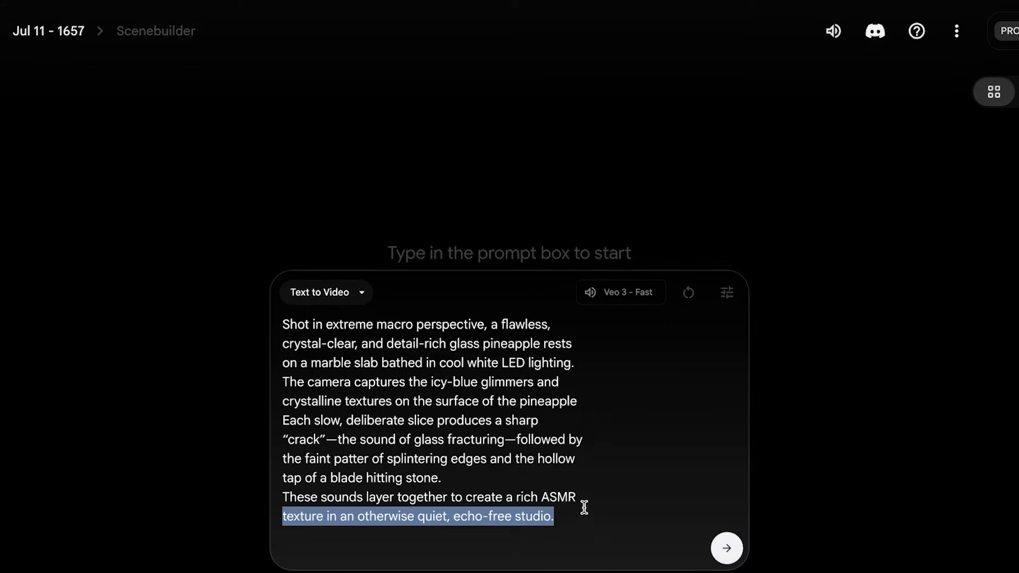
left_click(567, 494)
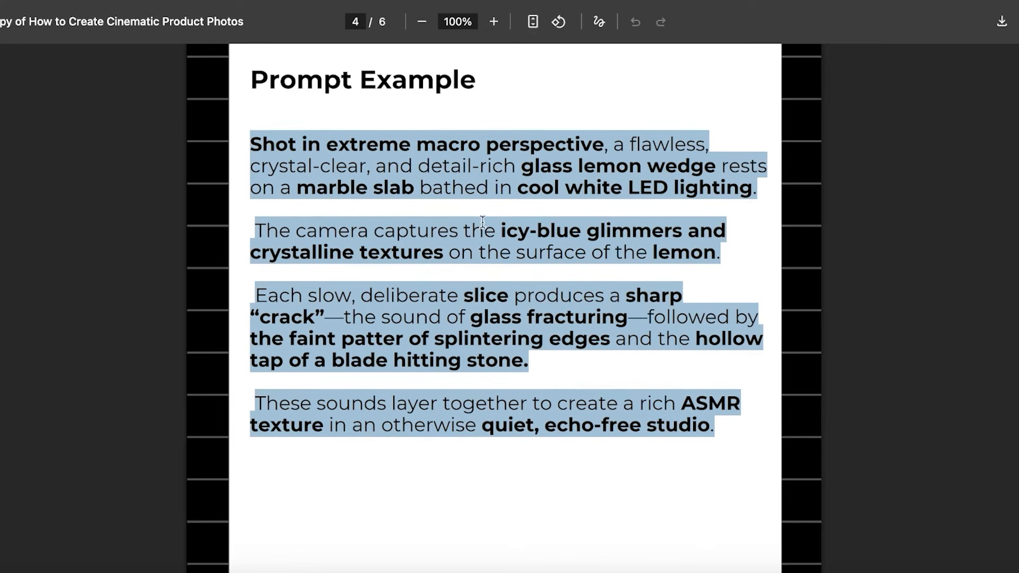
scroll(485, 231, "down", 10)
scroll(489, 233, "down", 3)
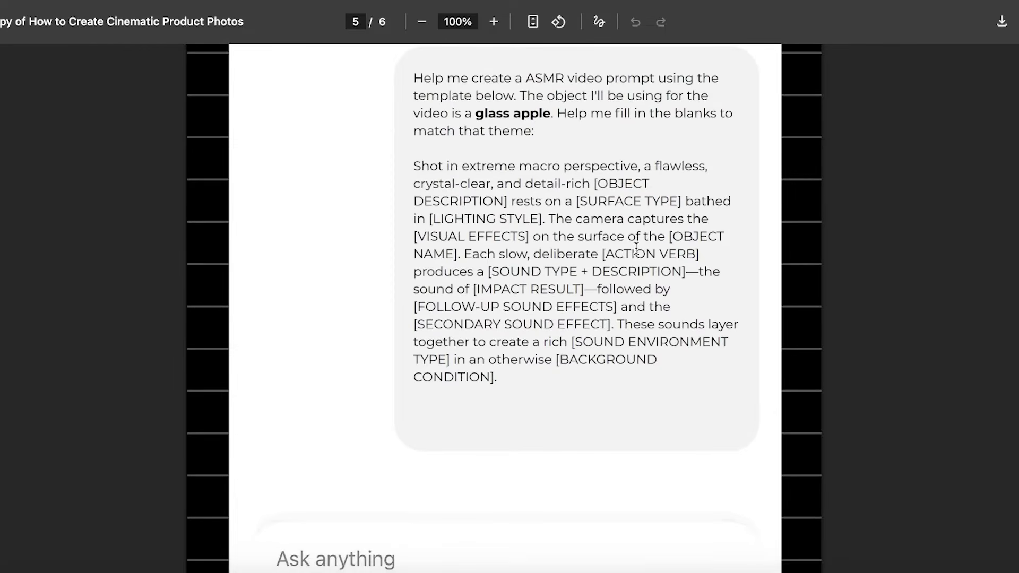
scroll(637, 255, "up", 20)
scroll(642, 261, "up", 8)
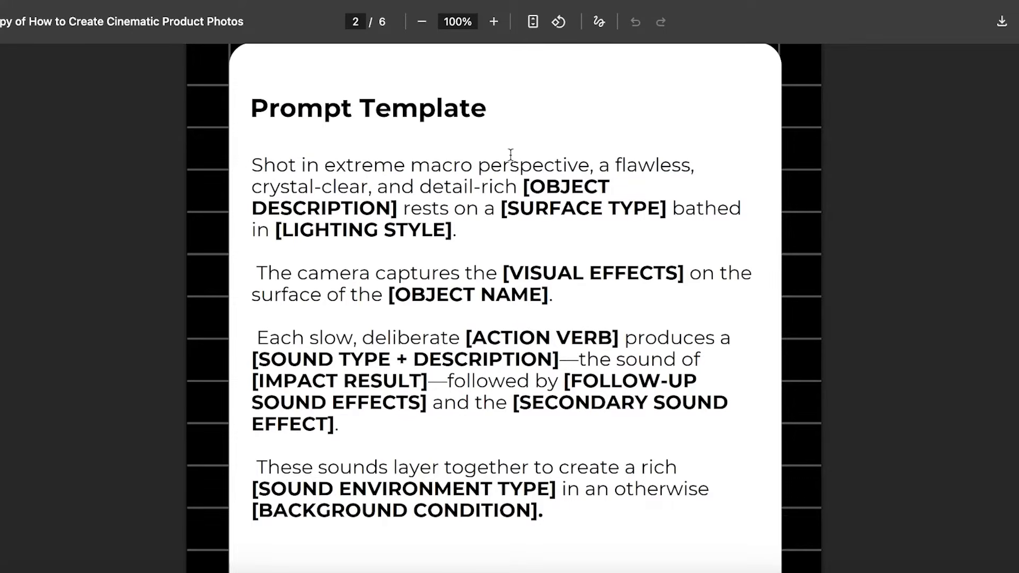
left_click_drag(529, 185, 653, 181)
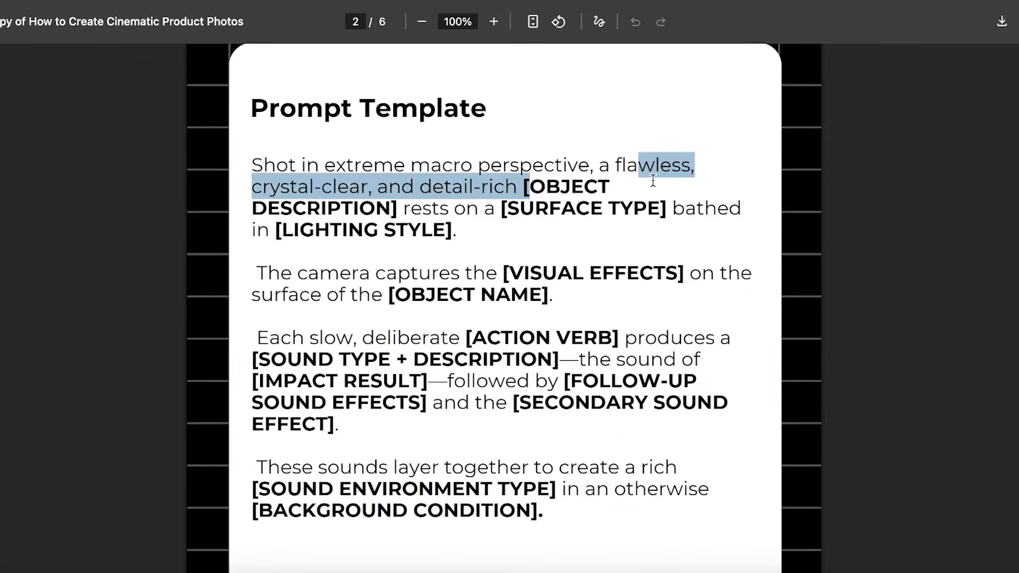
left_click(525, 218)
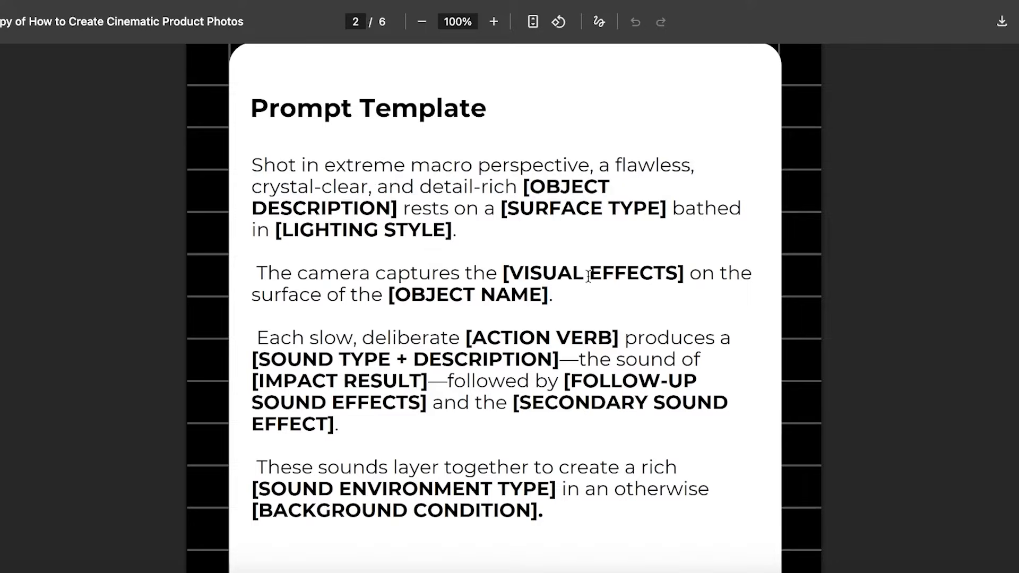
scroll(504, 274, "down", 1)
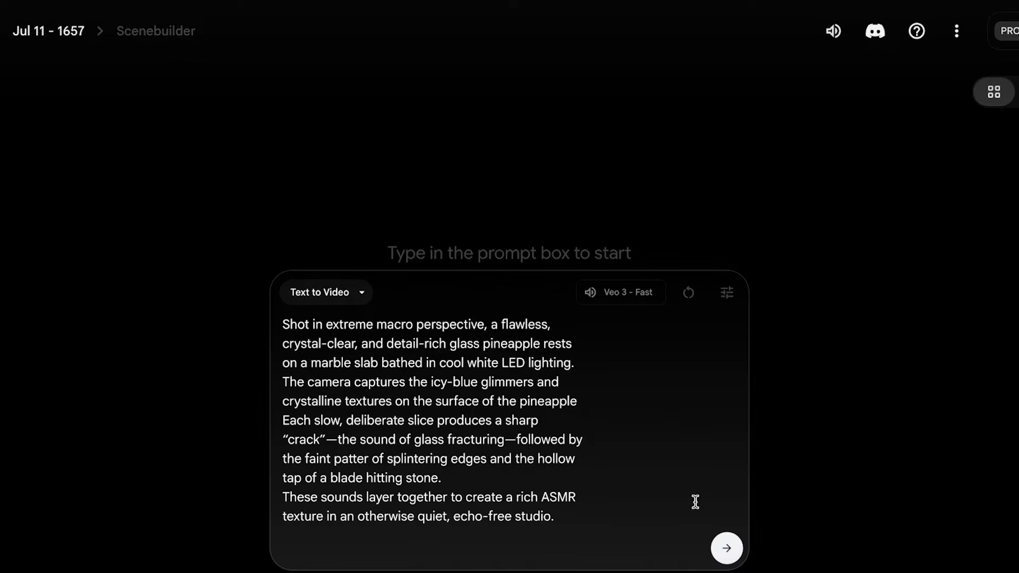
Choose the Veo 3 - Fast model in the generation settings and generate the glass pineapple video
mouse_move(630, 296)
left_click(726, 293)
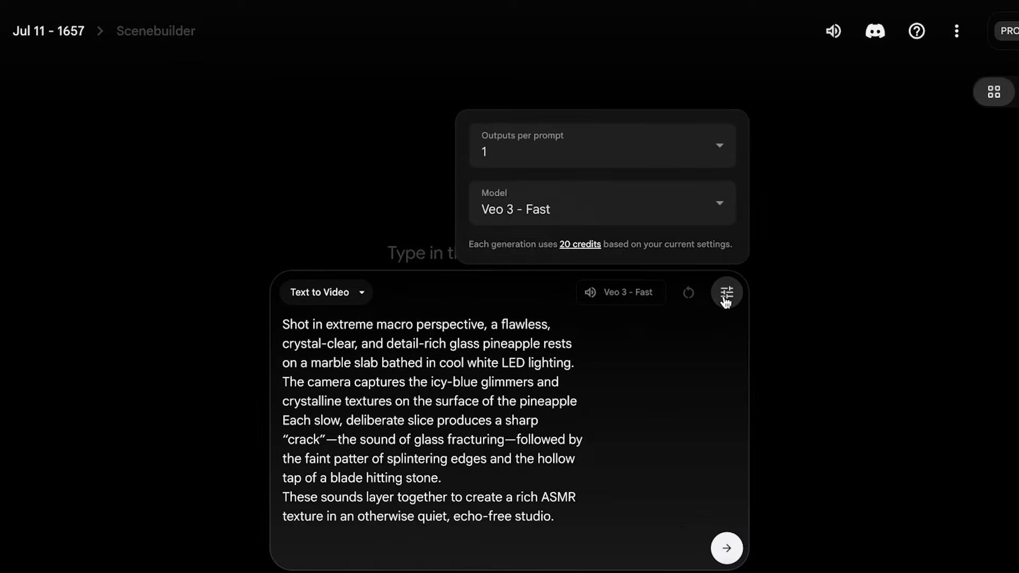
left_click(616, 209)
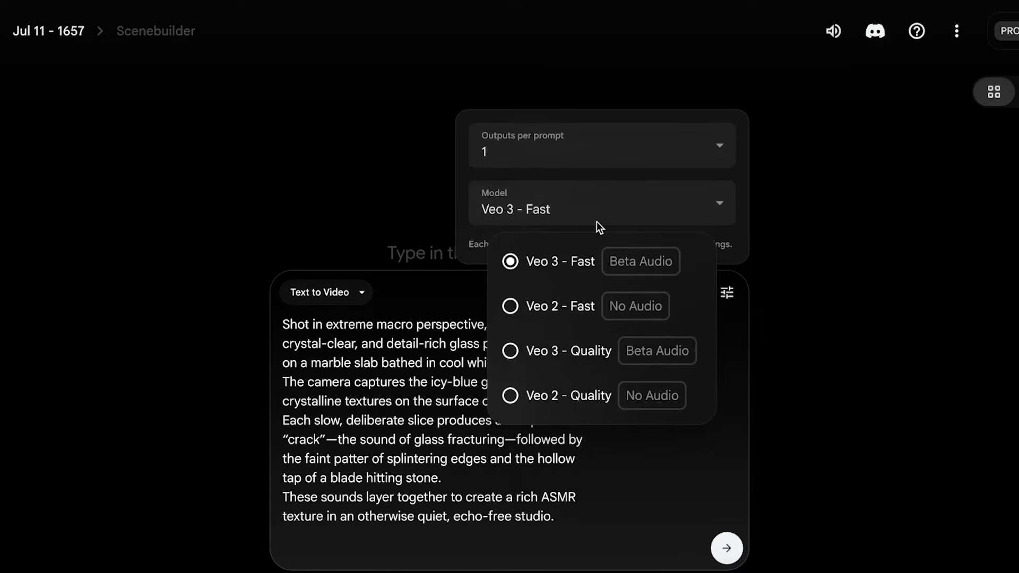
left_click(565, 271)
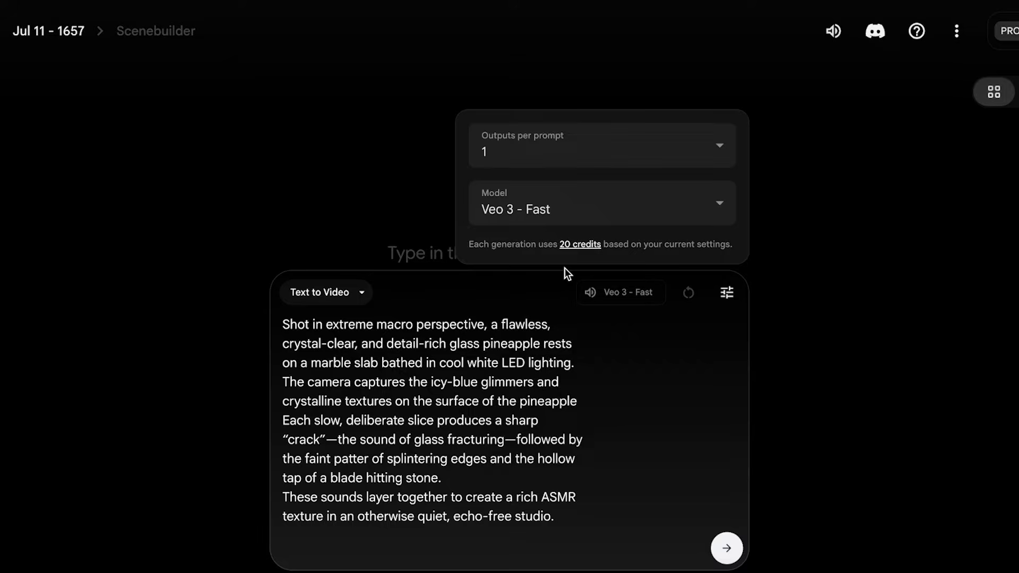
left_click(560, 209)
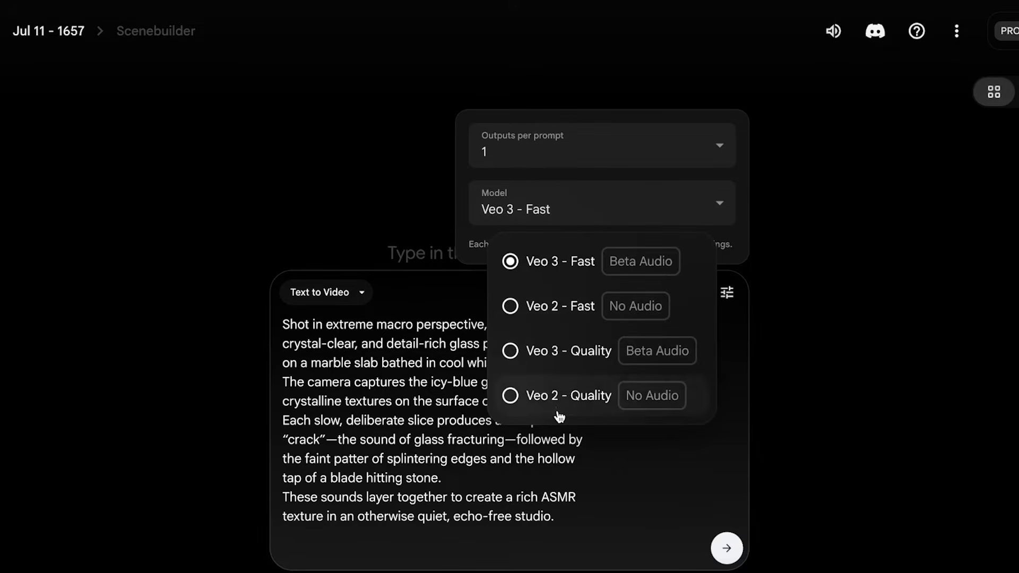
left_click(915, 367)
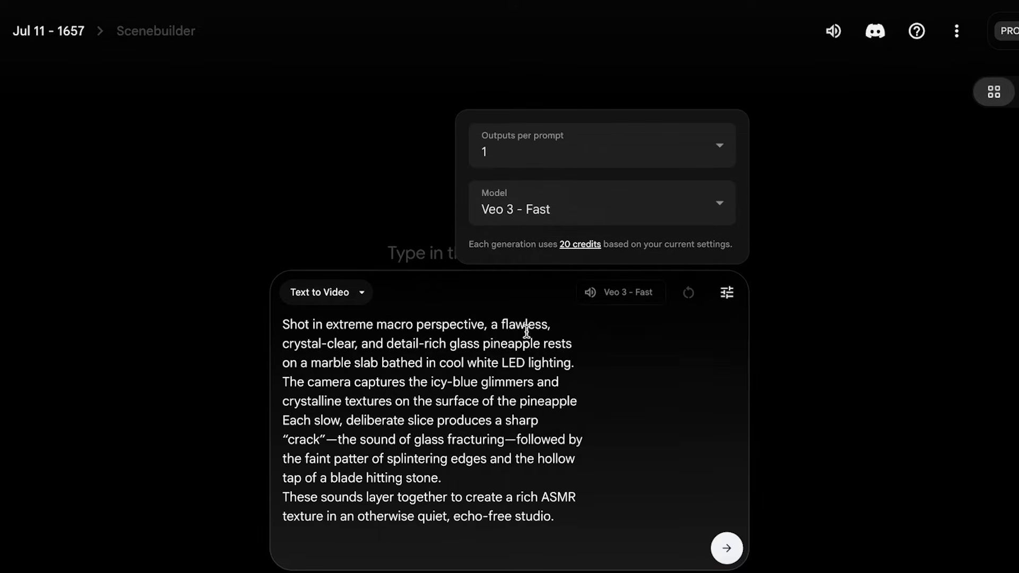
left_click(725, 550)
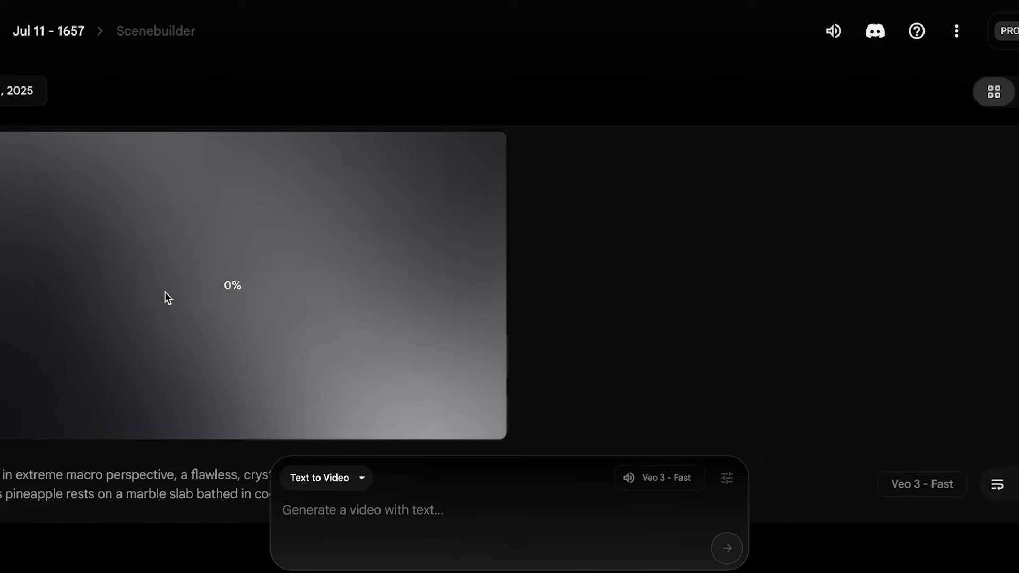
scroll(164, 297, "down", 2)
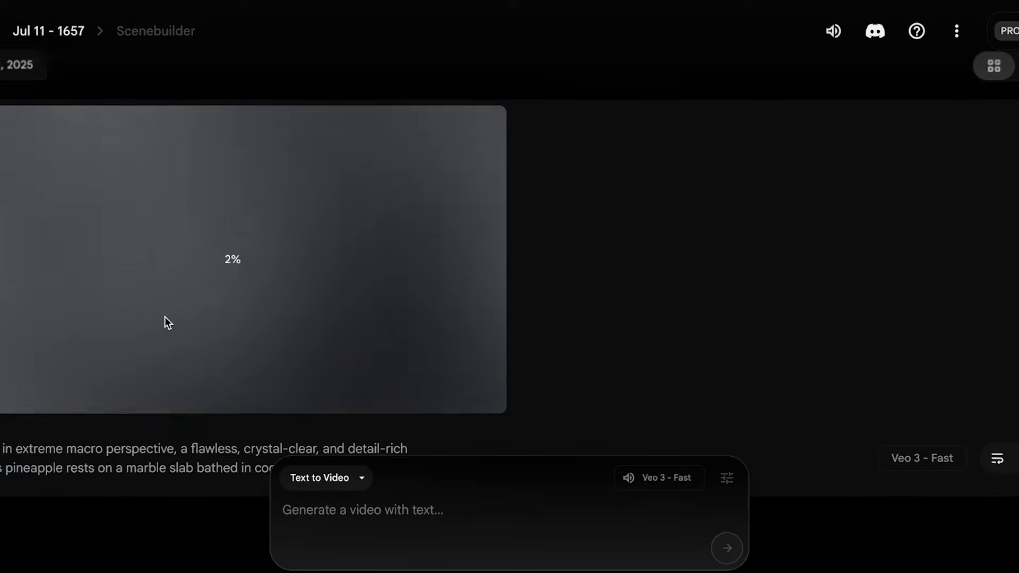
scroll(196, 366, "up", 2)
scroll(303, 311, "down", 1)
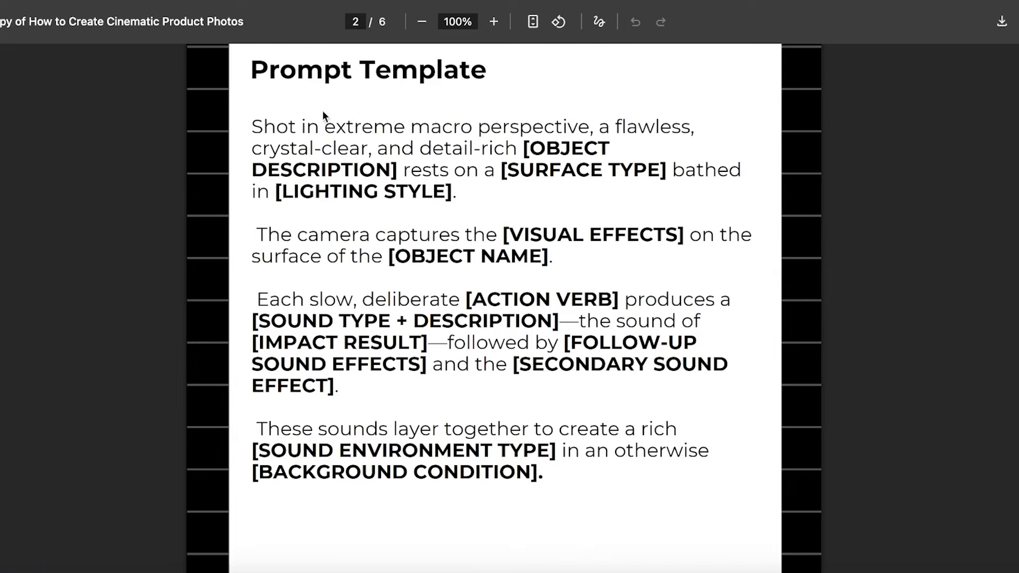
Copy the full Prompt Template text from the PDF and paste it into the Flow video prompt
left_click_drag(256, 126, 547, 490)
right_click(518, 450)
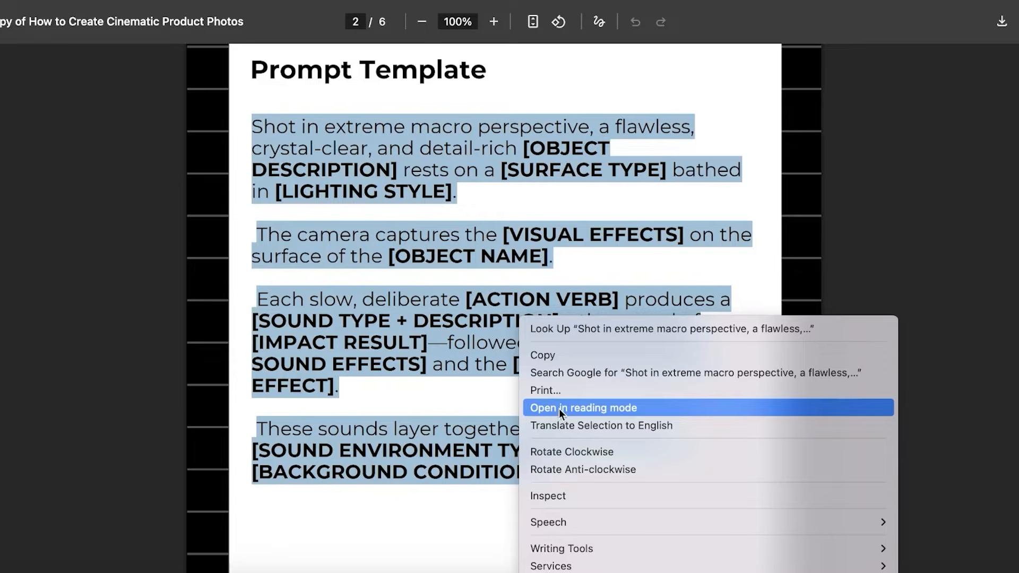
left_click(553, 352)
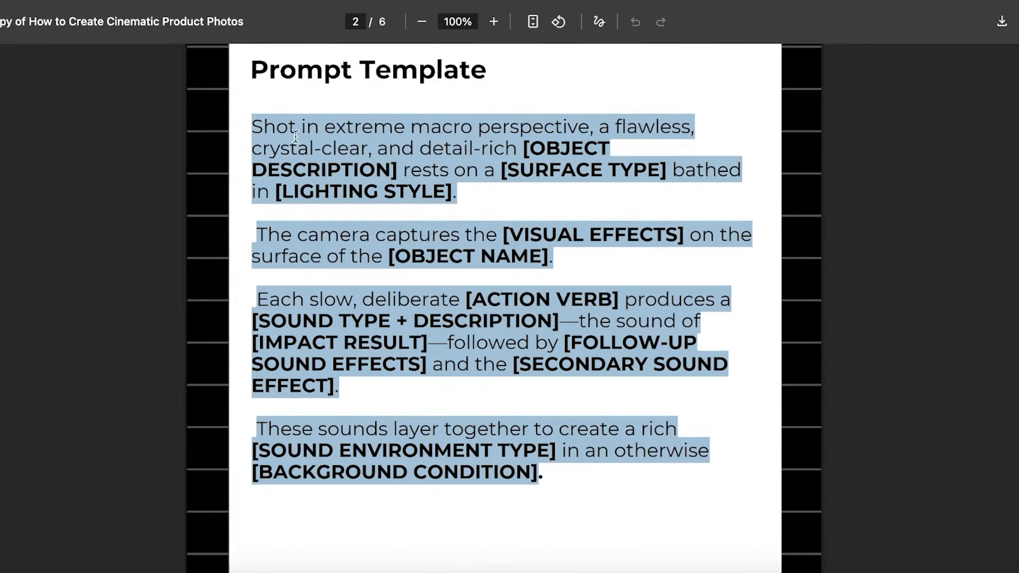
key("super+Tab")
right_click(427, 496)
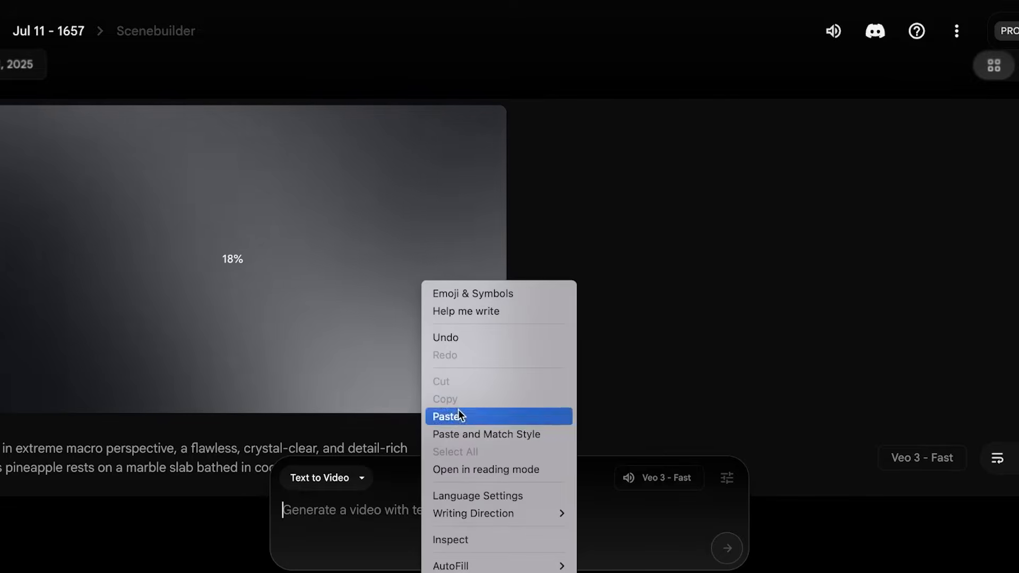
left_click(456, 416)
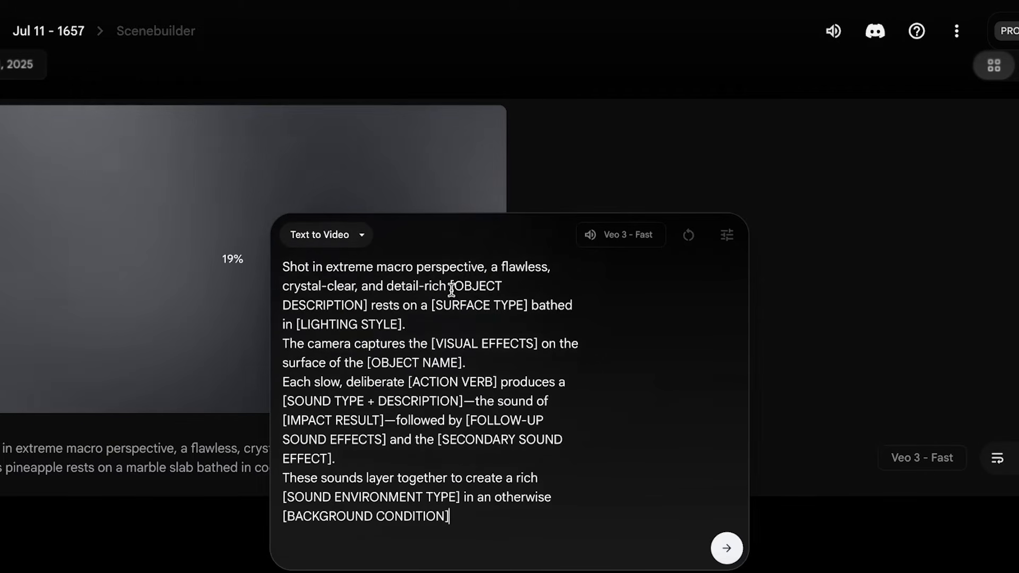
Replace the [OBJECT DESCRIPTION] placeholder in the prompt's first sentence with "glass show"
left_click_drag(449, 286, 368, 307)
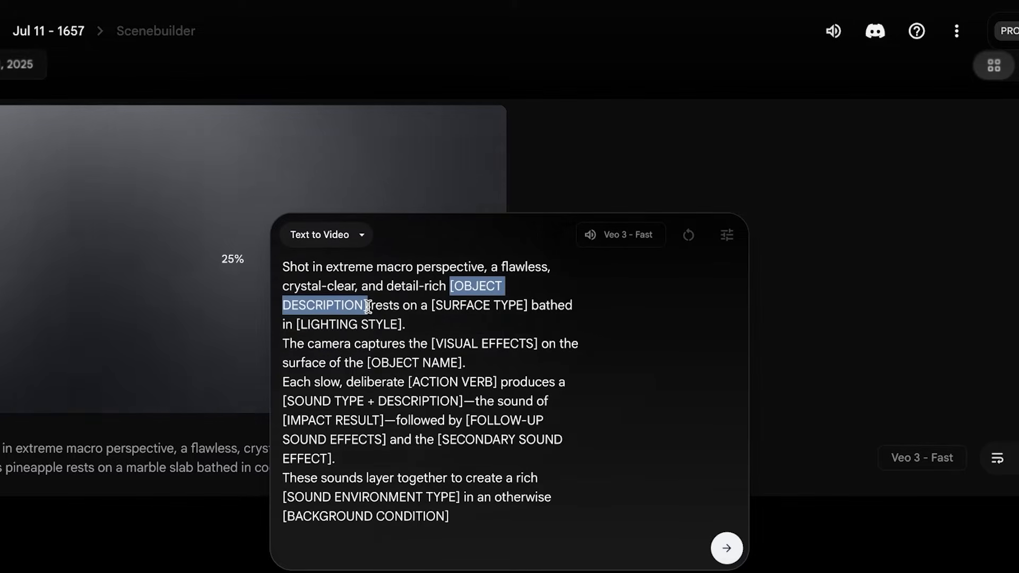
type("glass app")
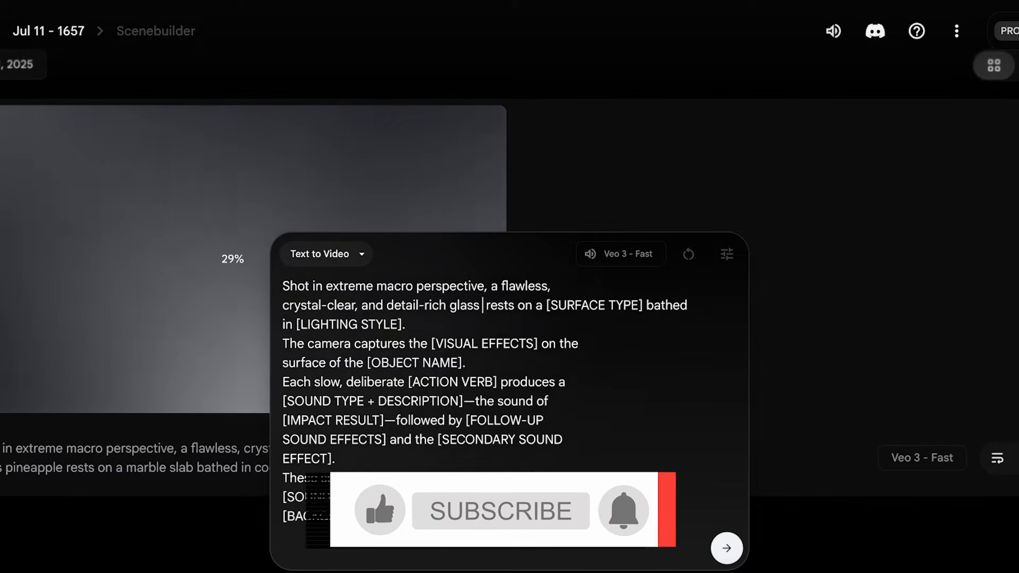
key("BackSpace")
key("BackSpace")
key("BackSpace")
type("show")
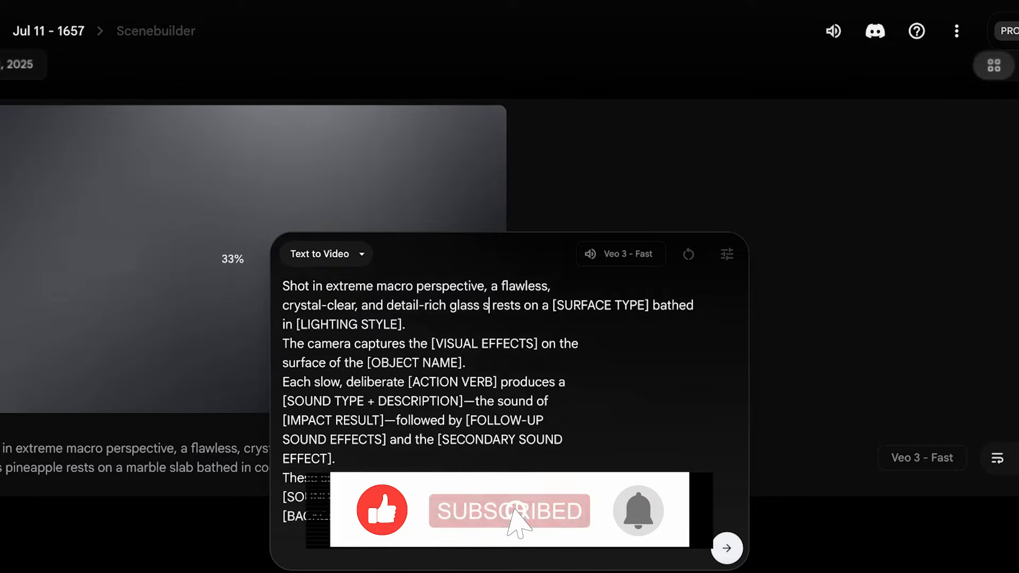
Fill in the surface type as "stone" and the lighting style as "sunlight" in the prompt's first sentence
left_click_drag(577, 305, 673, 305)
key("BackSpace")
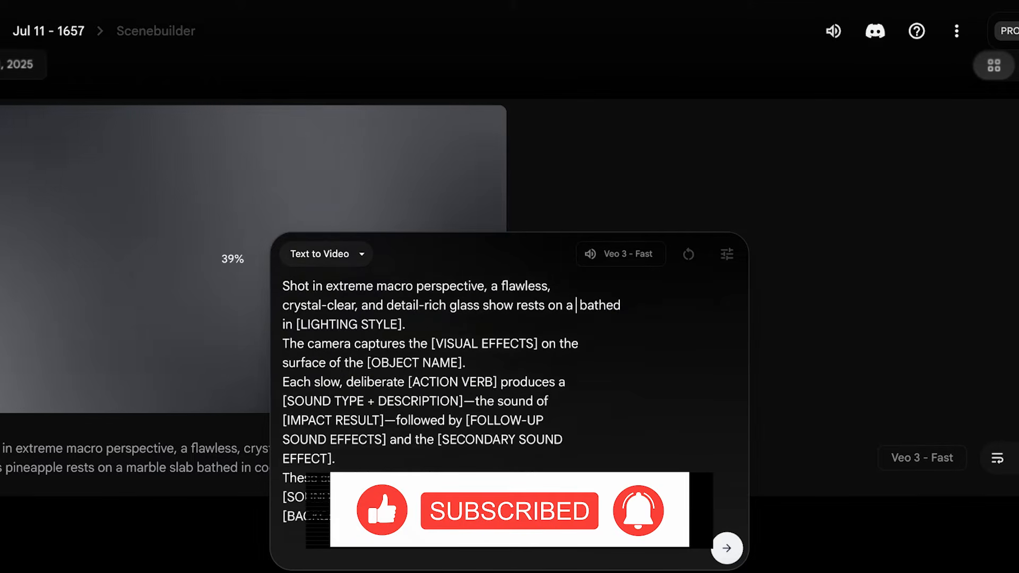
type("stone")
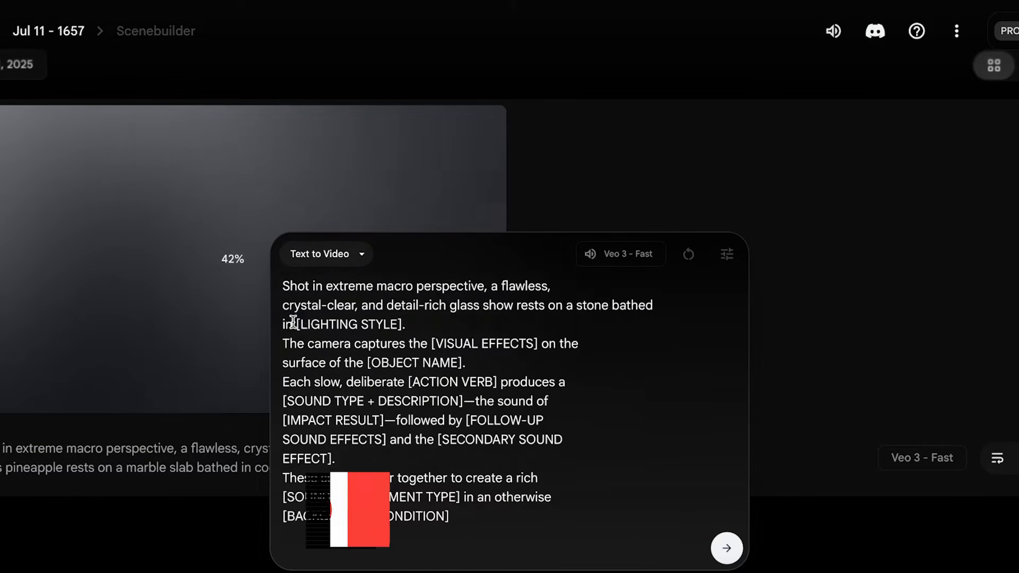
left_click_drag(293, 322, 405, 317)
type("sunlight.")
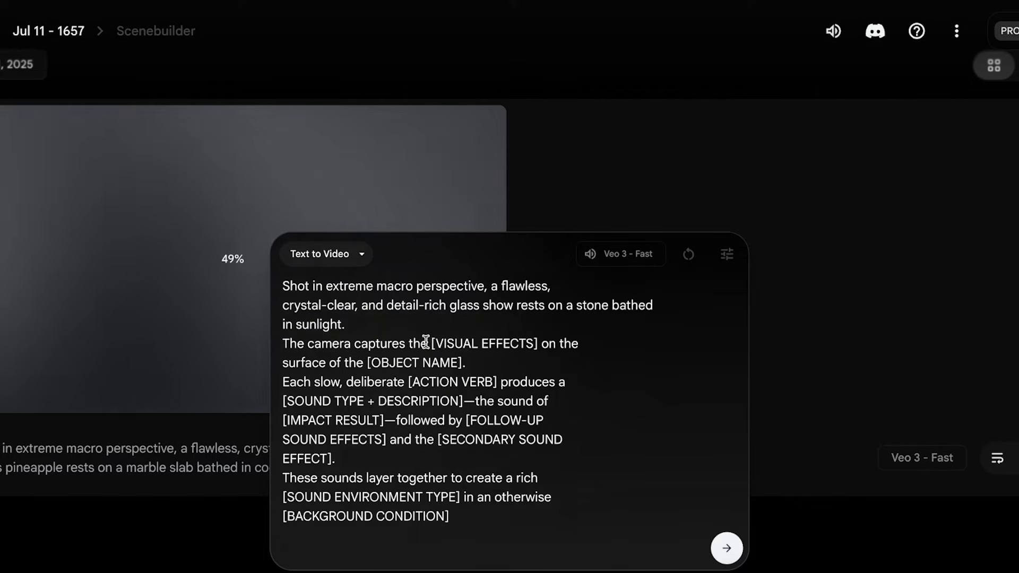
Replace [VISUAL EFFECTS] with "shoe" and [OBJECT NAME] with "stone" in the camera sentence
left_click_drag(428, 342, 539, 340)
type("shoe")
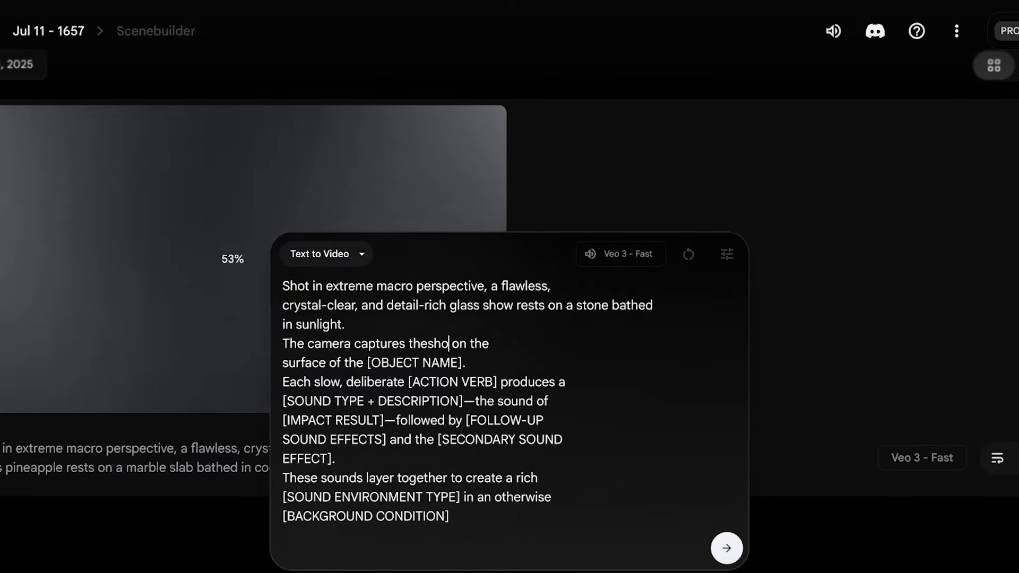
left_click_drag(364, 361, 528, 355)
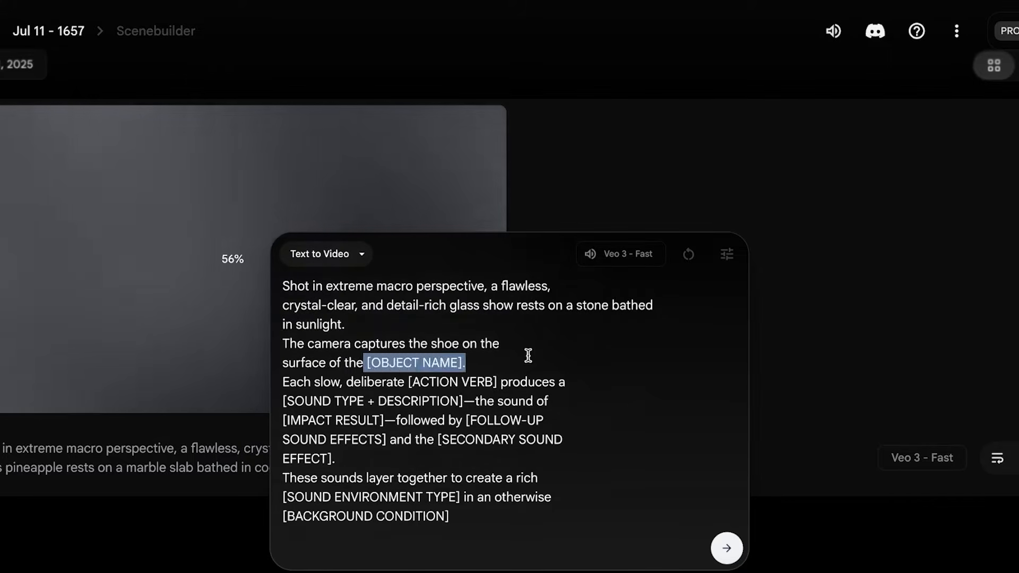
type("stone")
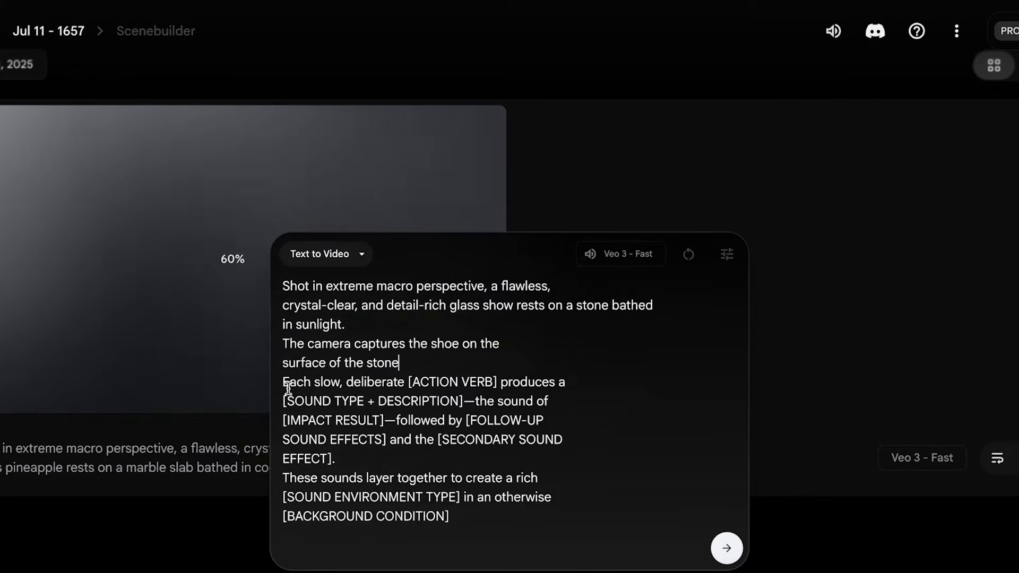
Complete the "Each slow, deliberate" sentence with "cut", "shierky shound" and "glass cracking", removing its follow-up sound clause
left_click_drag(289, 382, 460, 374)
left_click(428, 380)
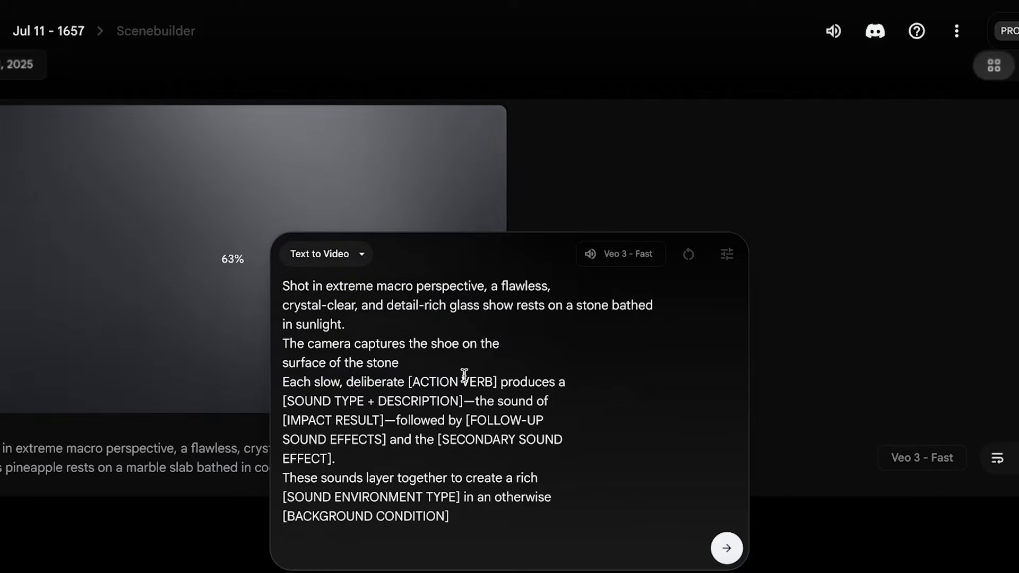
left_click_drag(498, 382, 407, 381)
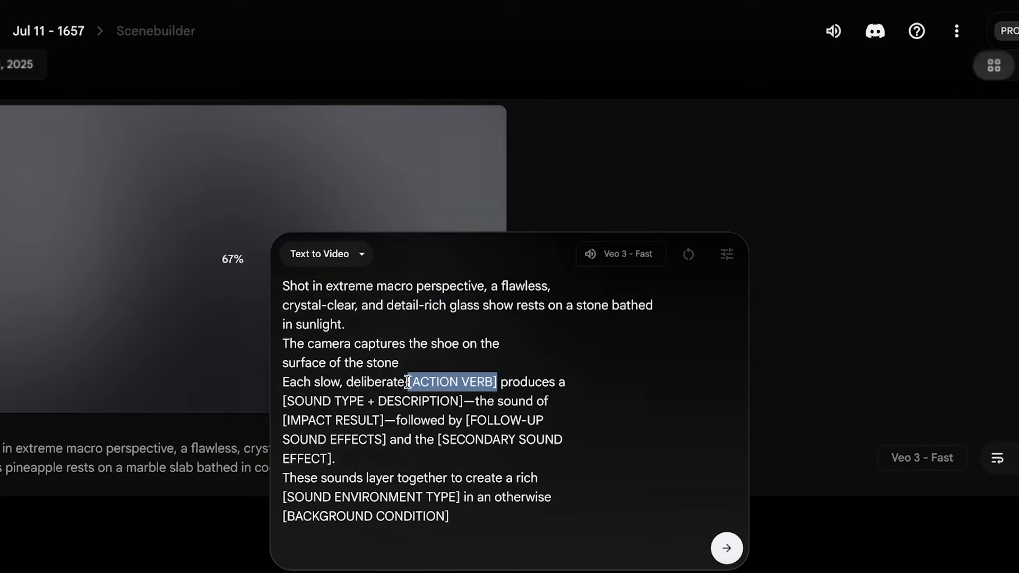
type("cut")
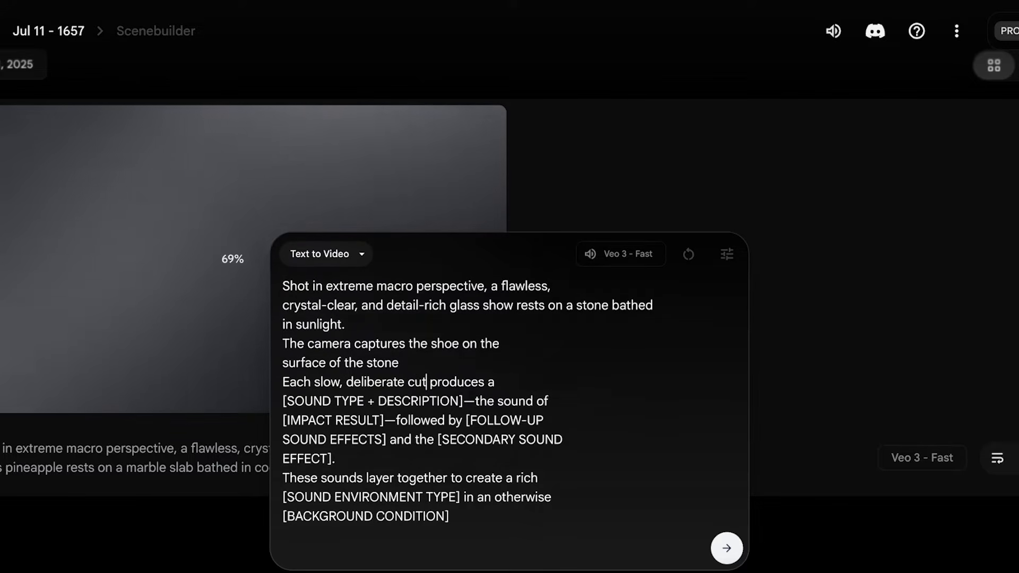
left_click_drag(283, 401, 463, 401)
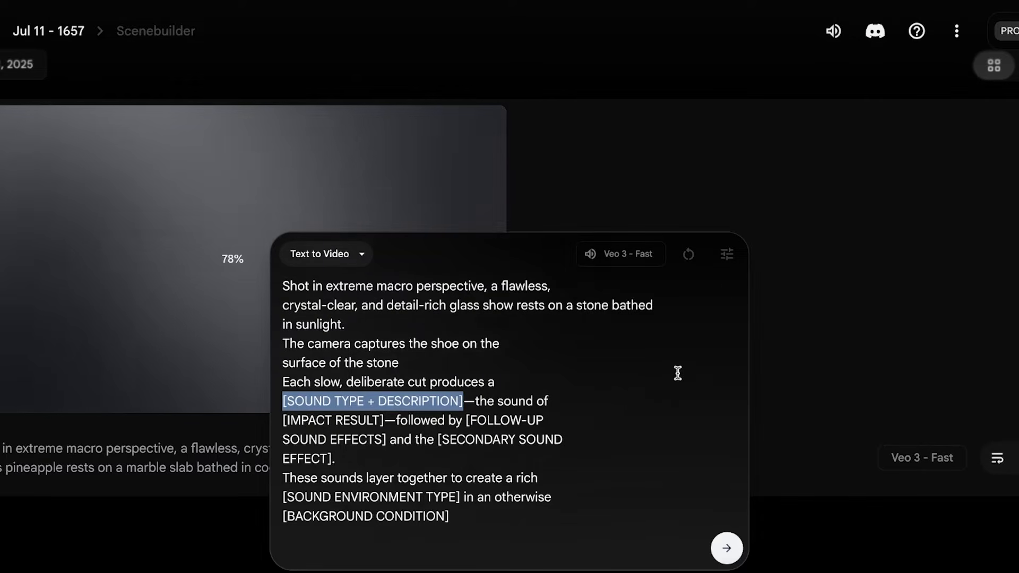
type("shierky shound")
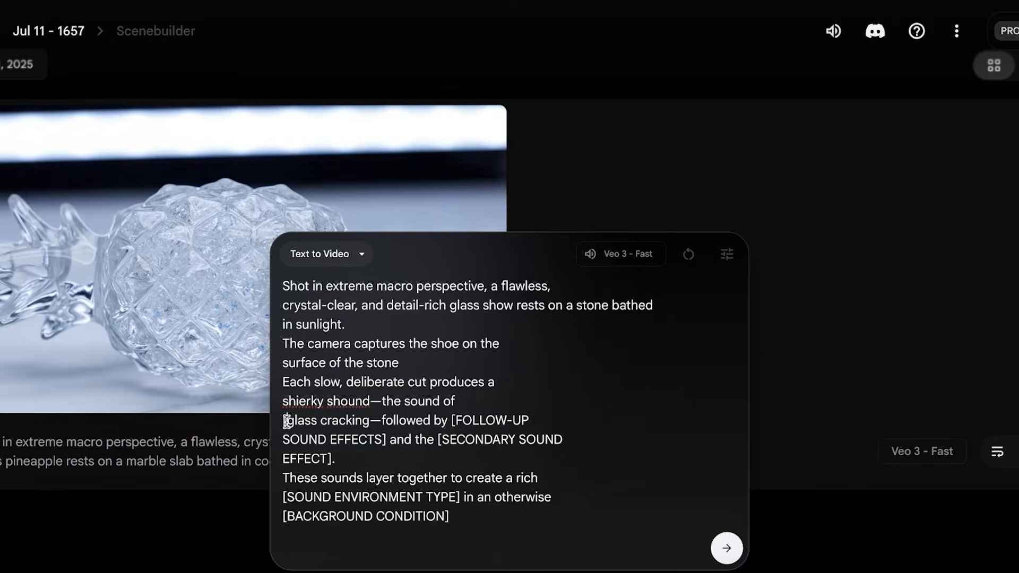
left_click_drag(372, 455, 367, 428)
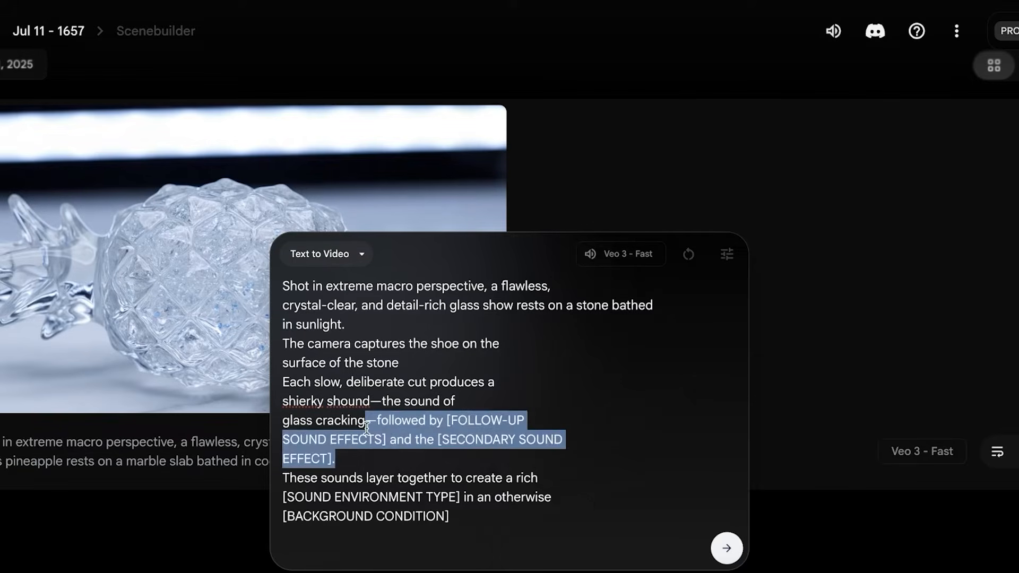
key("BackSpace")
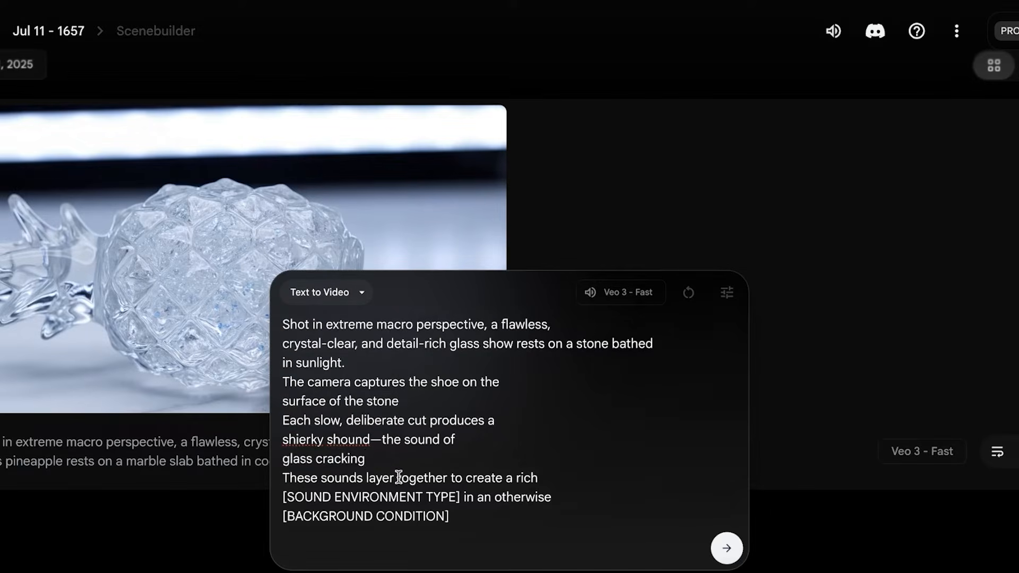
Shorten the prompt's closing lines to "in an otherwise quiet studio." and generate the video
left_click_drag(482, 511, 335, 497)
left_click(388, 497)
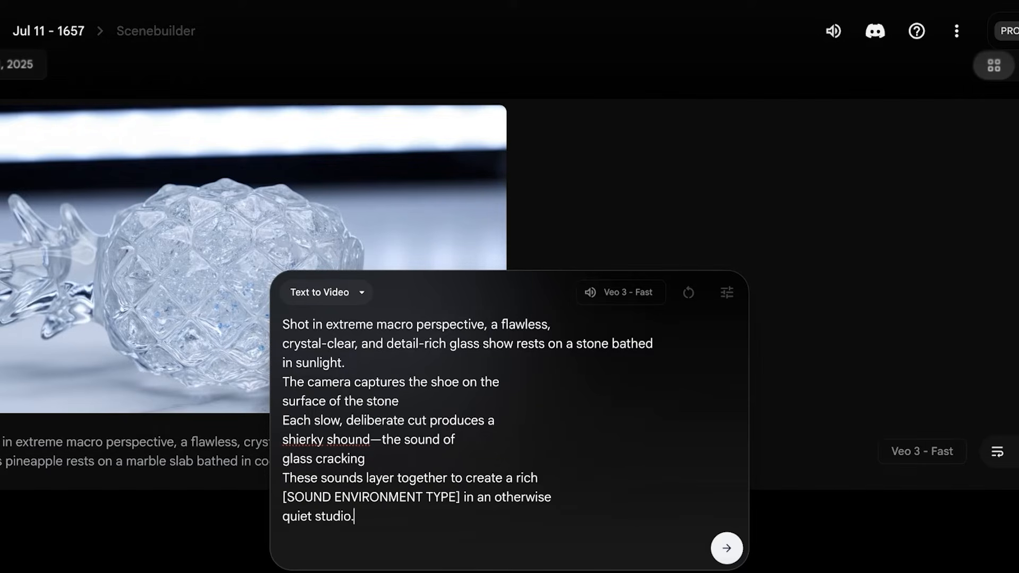
key("BackSpace")
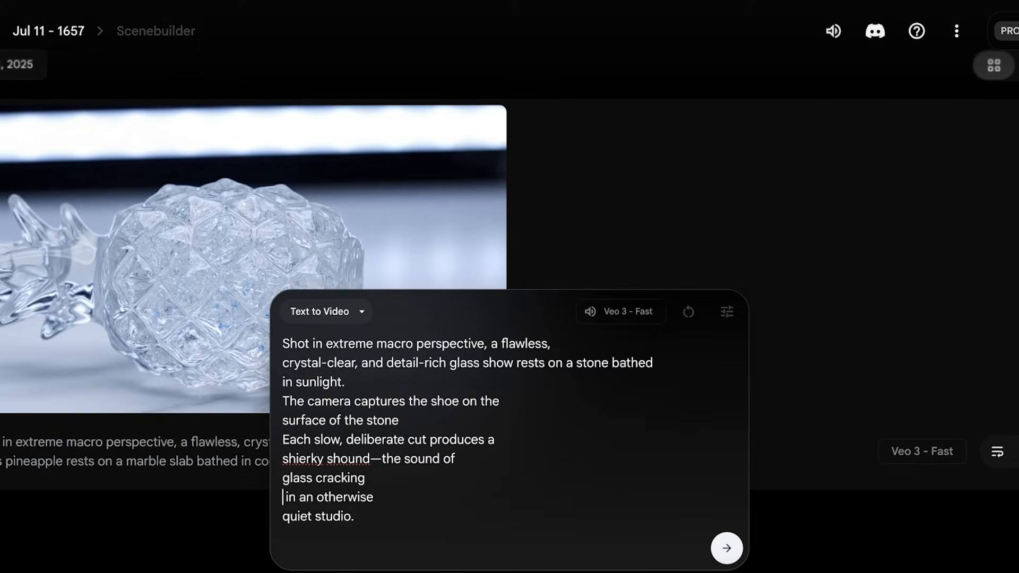
key("Return")
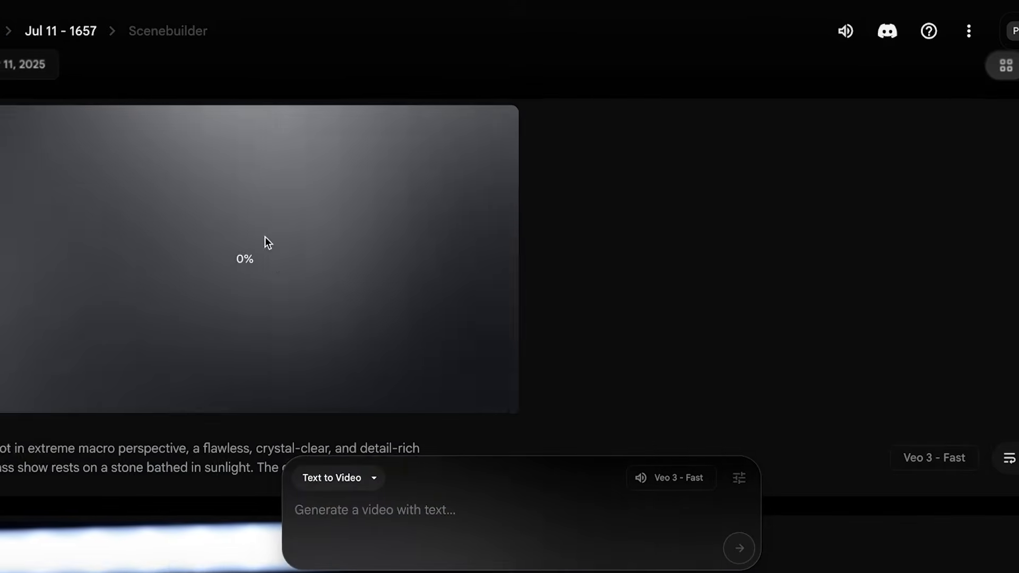
Play back the glass pineapple video and check the progress of the newly submitted generation
scroll(265, 236, "down", 9)
scroll(430, 212, "up", 4)
scroll(330, 280, "down", 4)
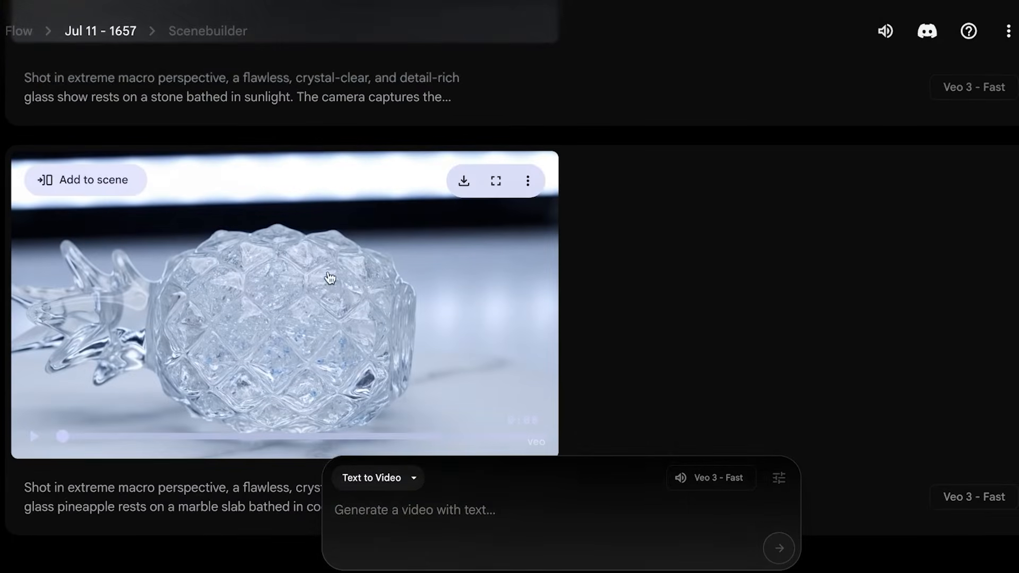
scroll(290, 189, "up", 3)
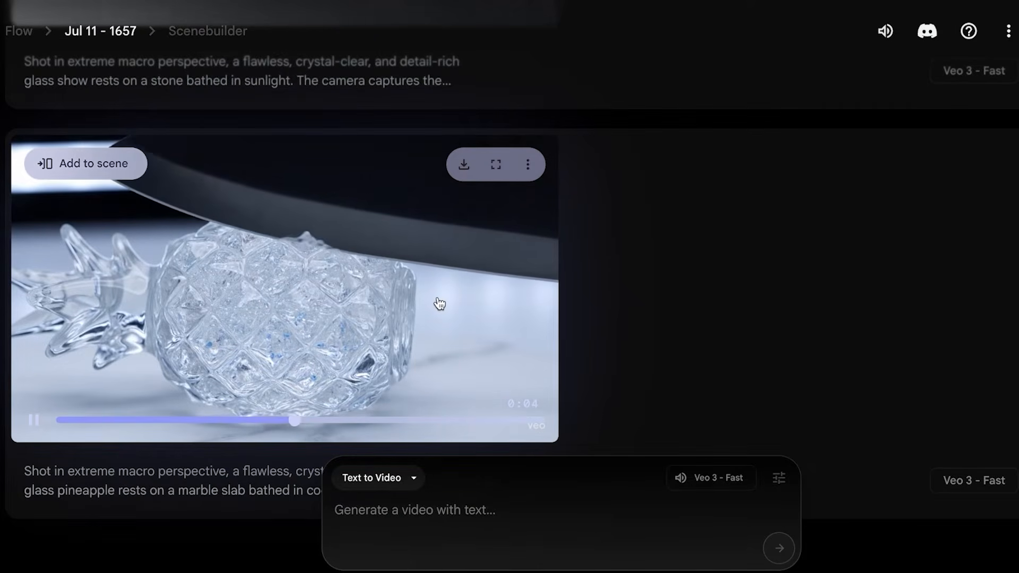
left_click(370, 284)
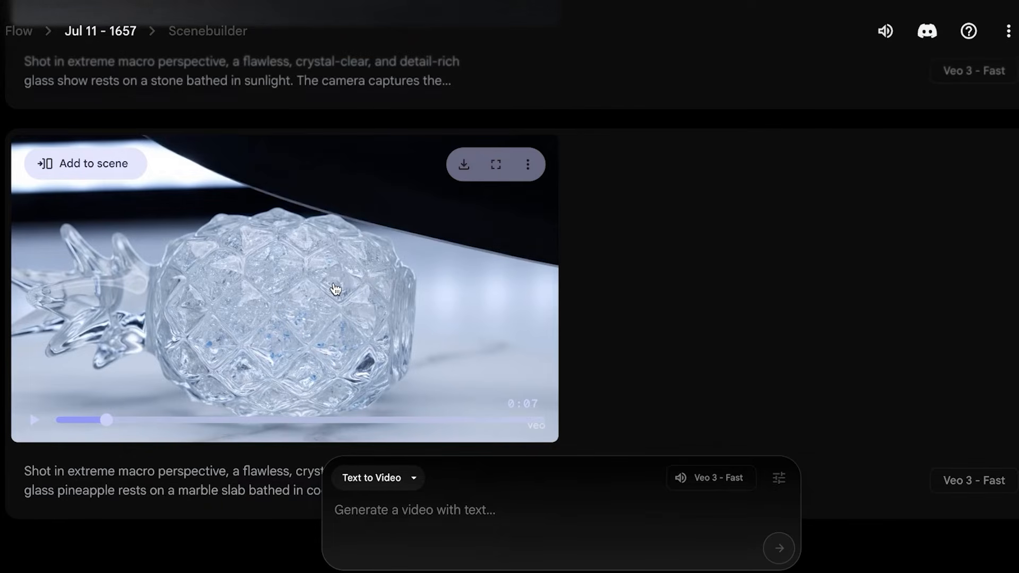
left_click(259, 335)
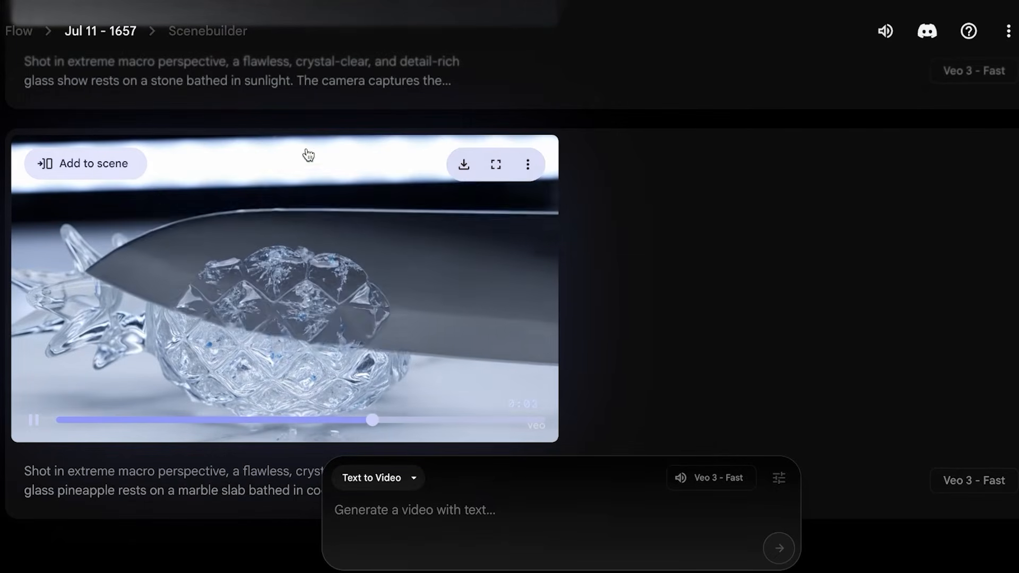
scroll(422, 260, "down", 1)
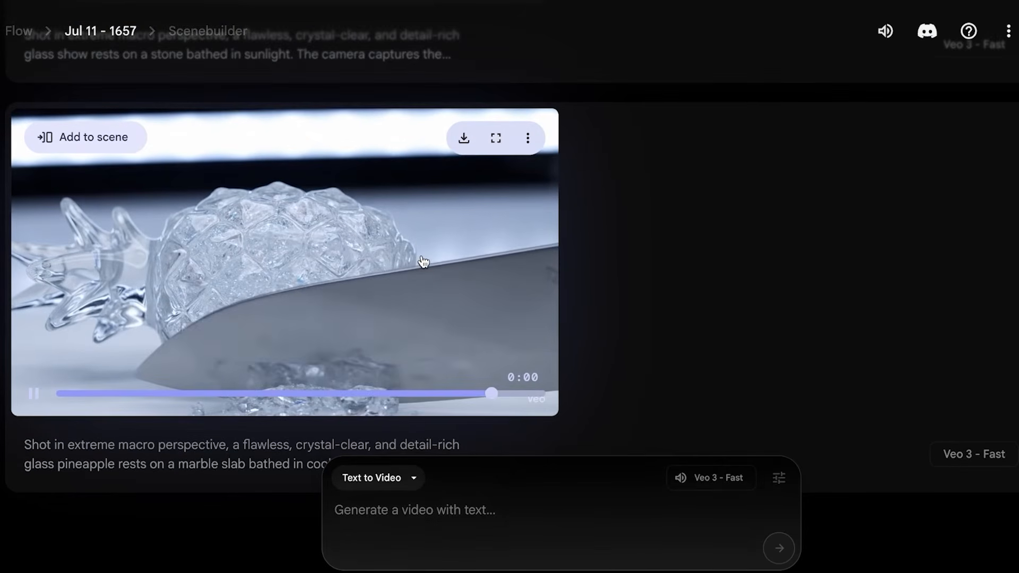
left_click(421, 260)
scroll(419, 261, "up", 8)
scroll(420, 282, "down", 8)
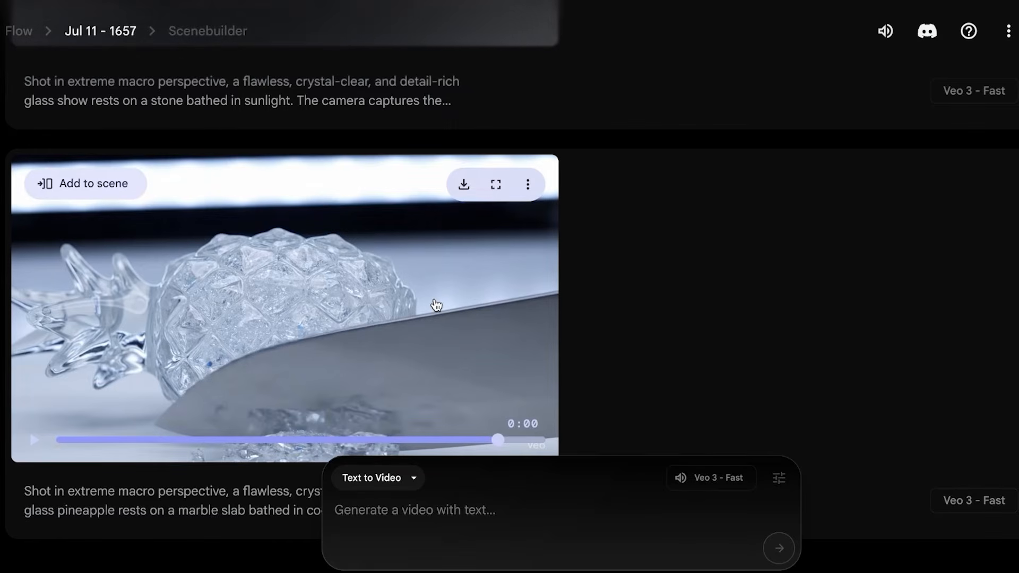
scroll(438, 308, "up", 8)
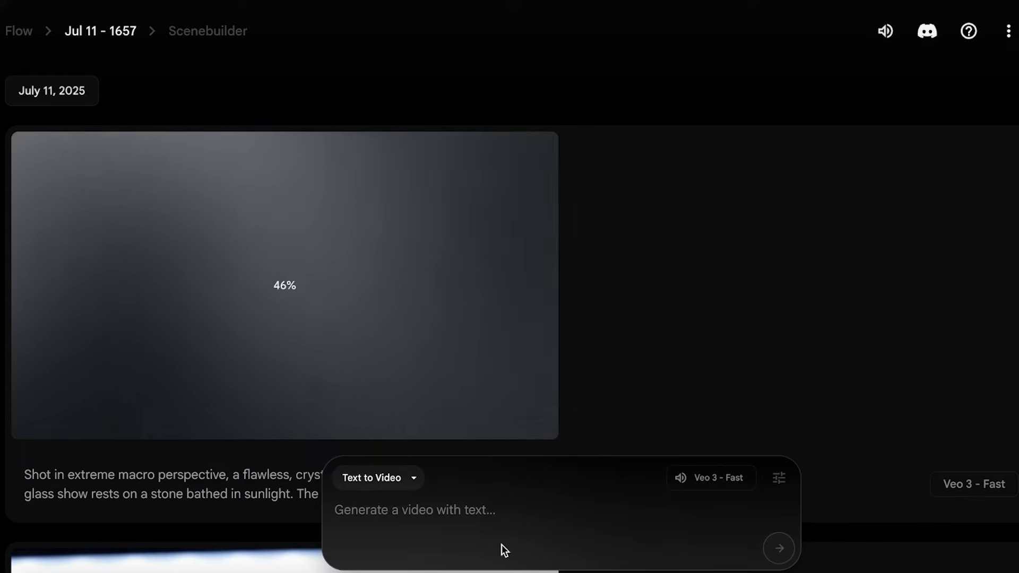
scroll(349, 335, "down", 1)
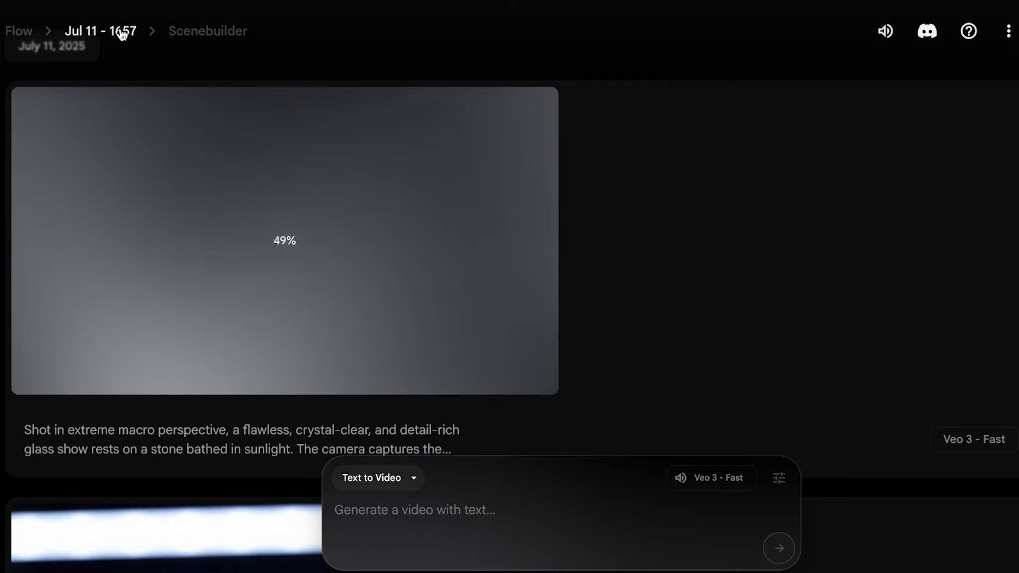
Return to the Flow project list and open the Jun 19 - 1821 project
left_click(21, 32)
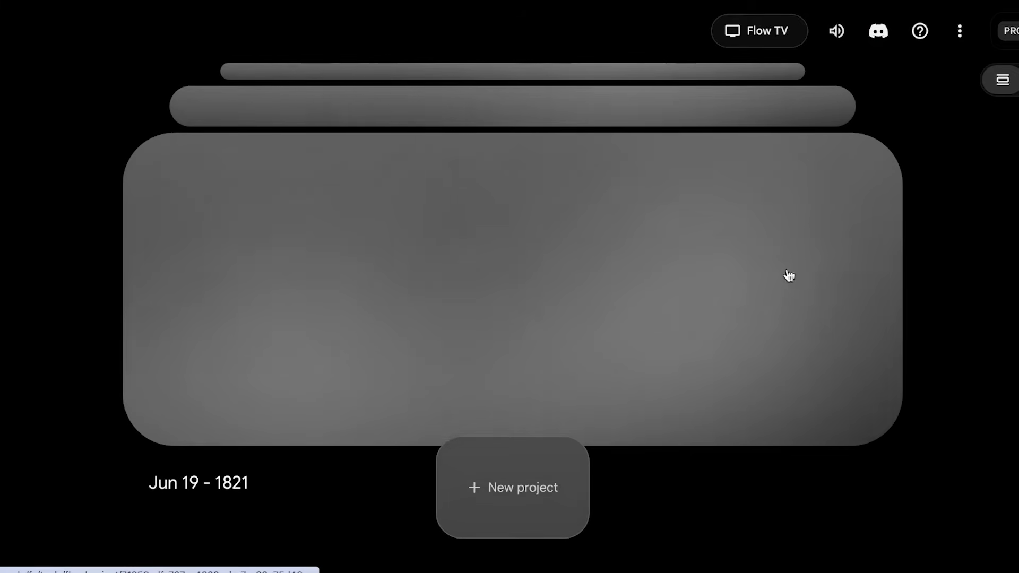
left_click(754, 265)
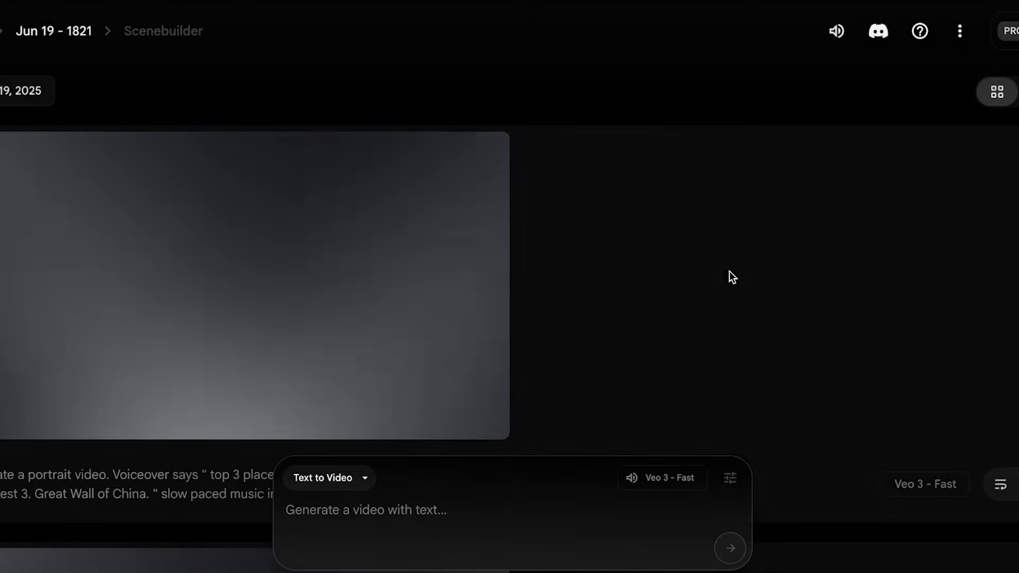
Look through the portrait travel videos and their prompts in the Jun 19 - 1821 project
scroll(485, 266, "up", 3)
scroll(511, 196, "down", 8)
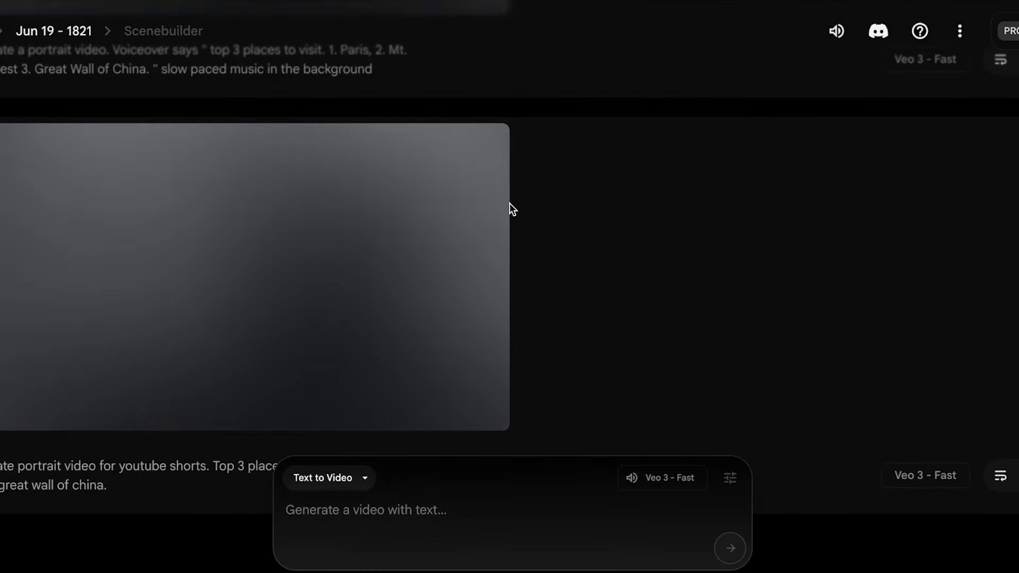
scroll(510, 215, "up", 8)
mouse_move(198, 173)
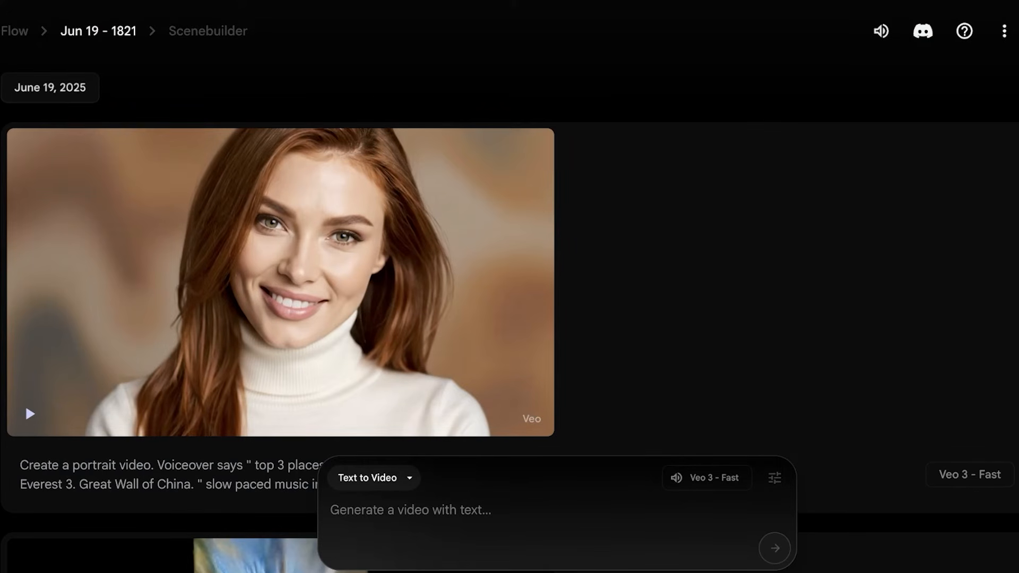
Return to the project list, open the Jul 11 - 1657 project and add its glass shoe video to a scene
left_click(14, 31)
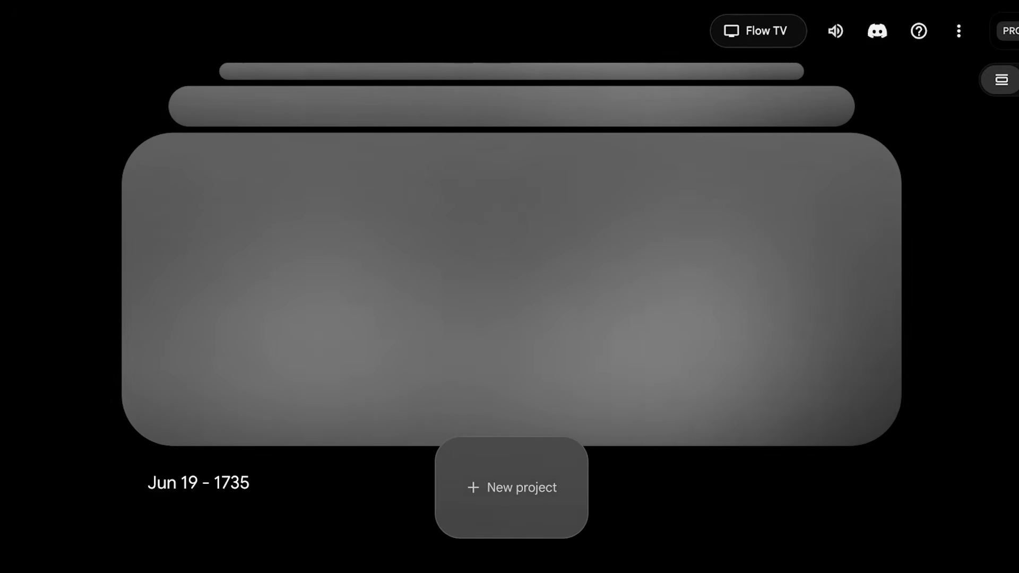
scroll(772, 320, "down", 3)
scroll(770, 318, "up", 2)
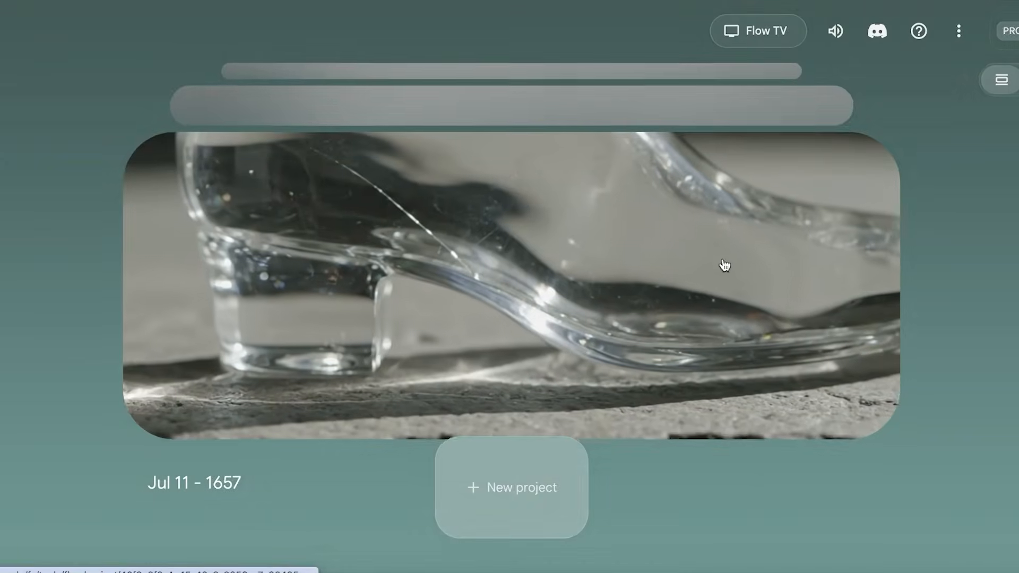
left_click(717, 259)
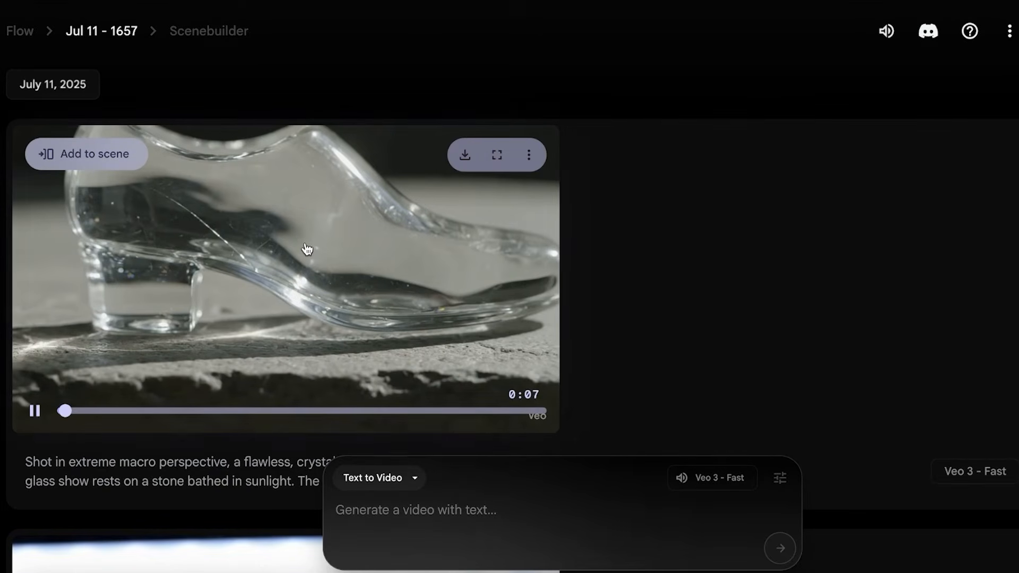
left_click(307, 250)
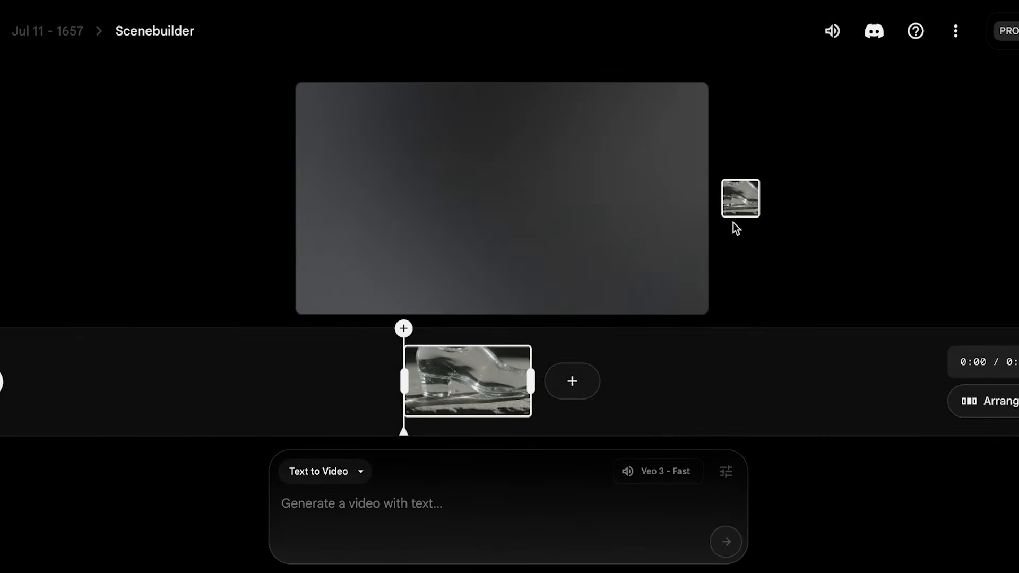
Try extending the glass shoe clip in Scenebuilder and check which Veo models are available for the extended shot
left_click(586, 388)
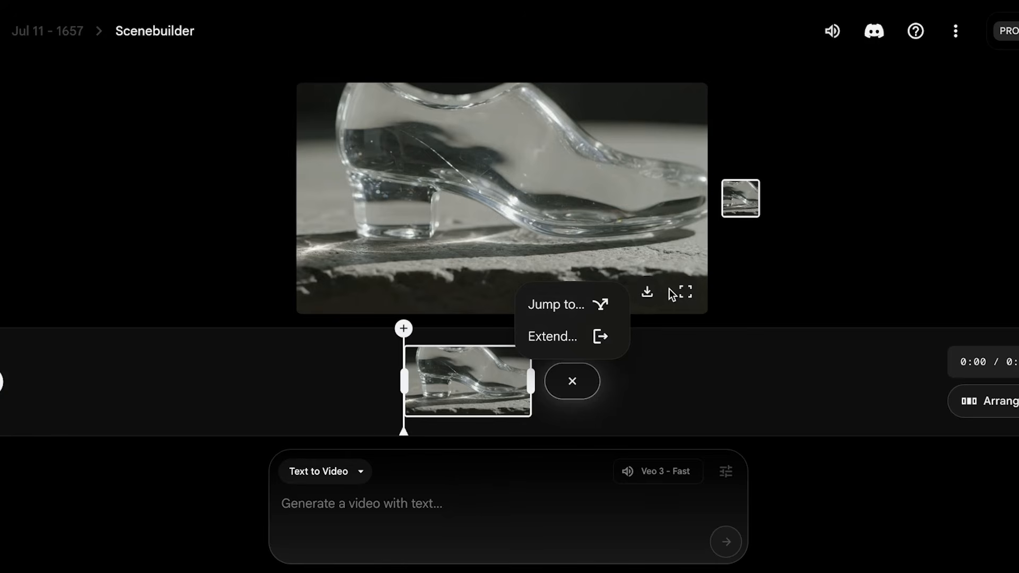
left_click(526, 335)
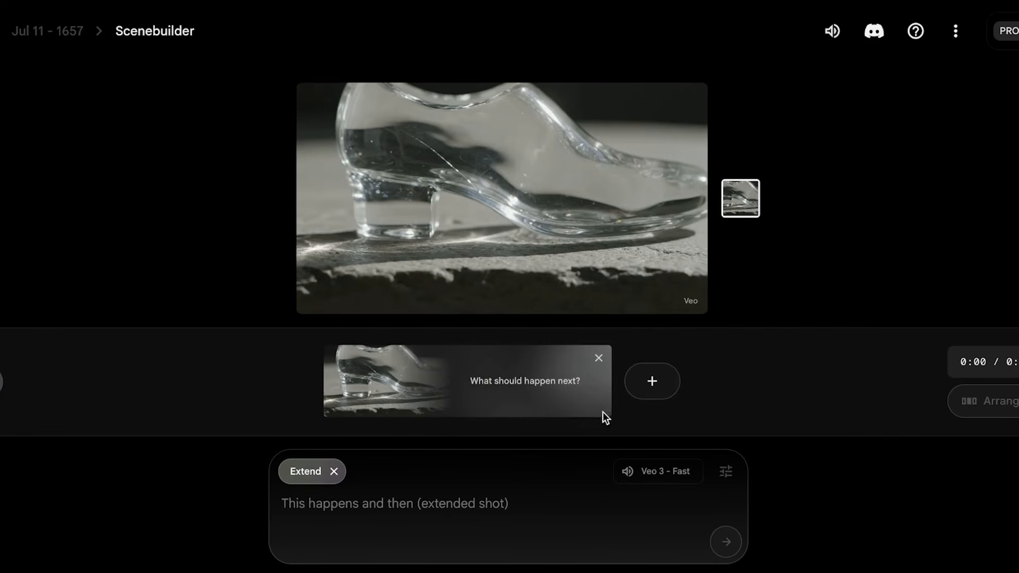
left_click(727, 473)
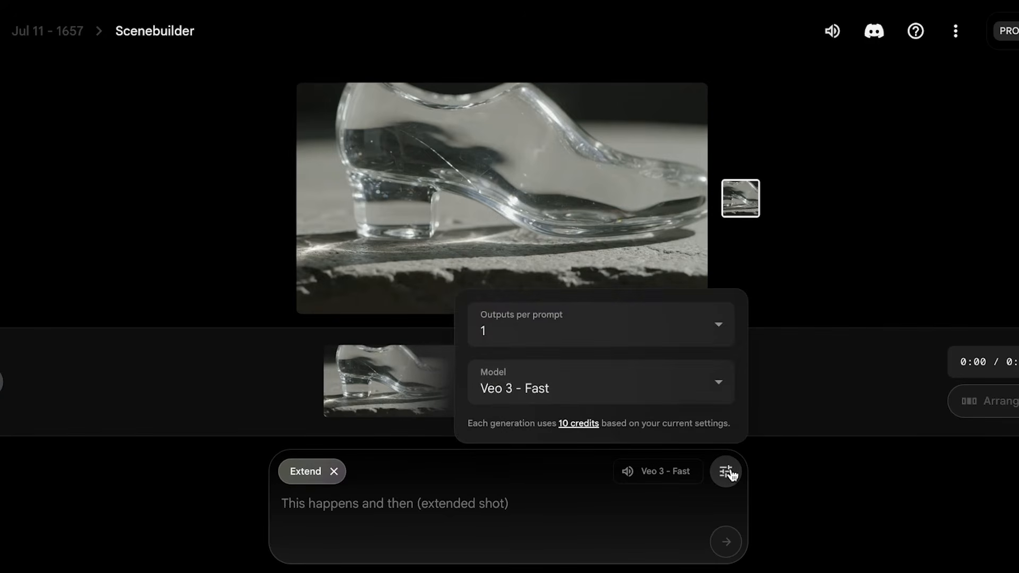
left_click(703, 388)
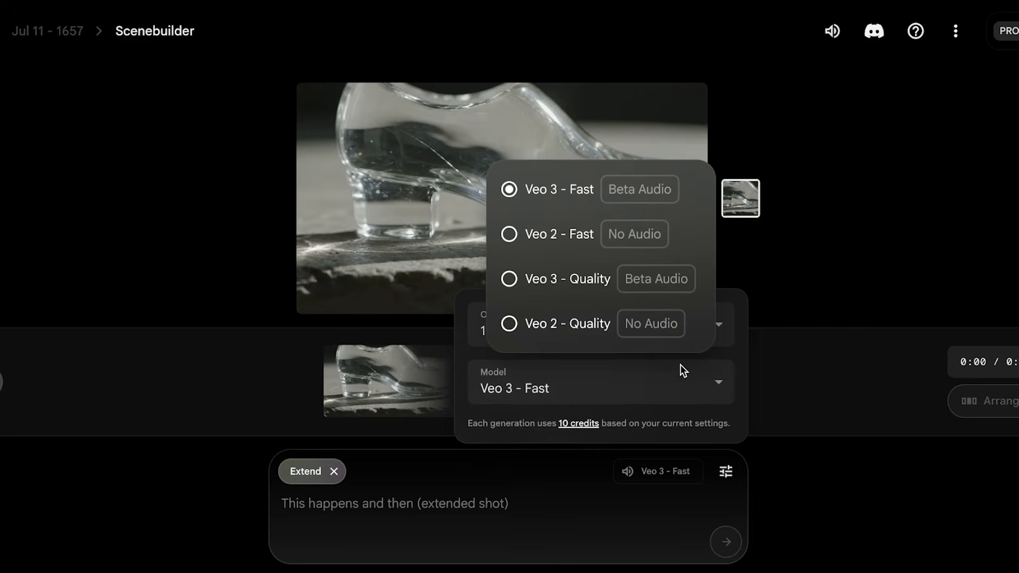
left_click(301, 411)
left_click(335, 474)
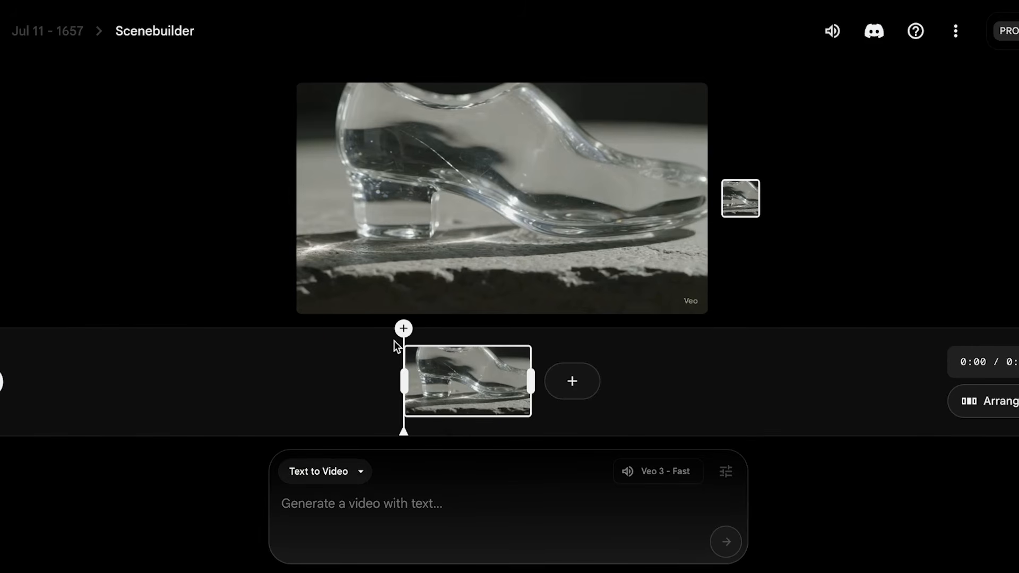
Leave the scene and compare the prices and monthly AI credits of Google AI Pro and Google AI Ultra on Google One
key("alt+Left")
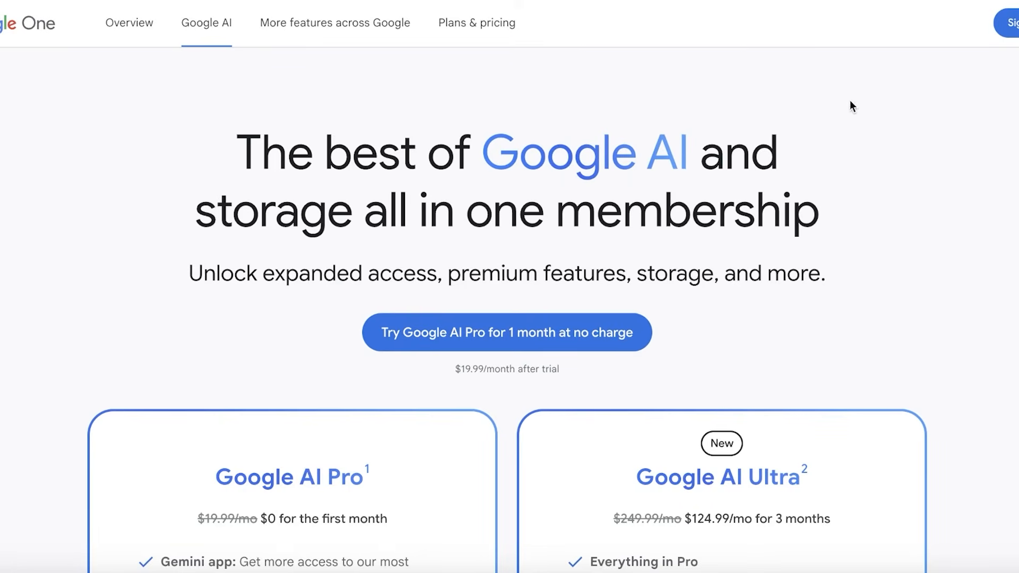
scroll(849, 106, "down", 4)
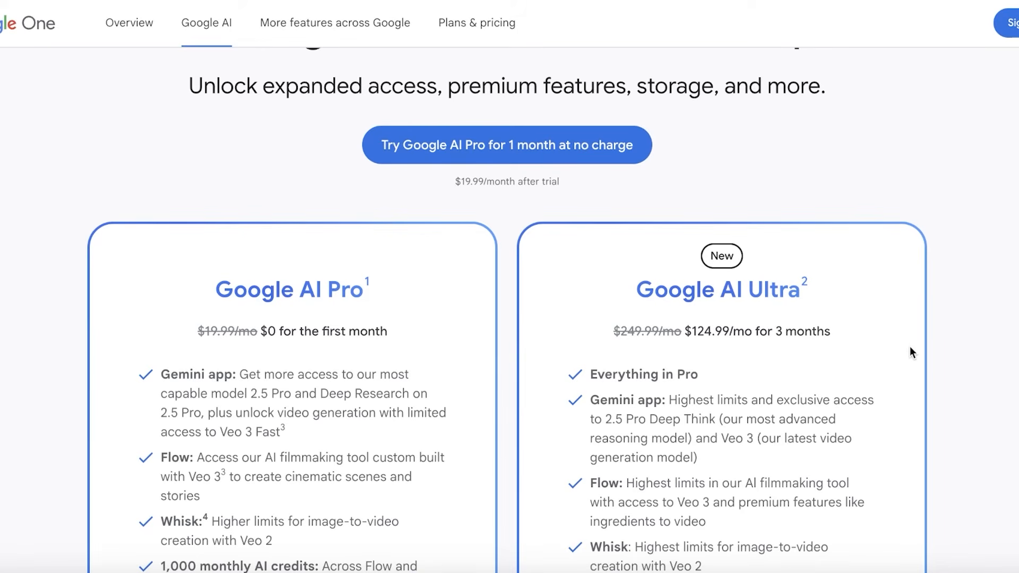
scroll(905, 345, "down", 4)
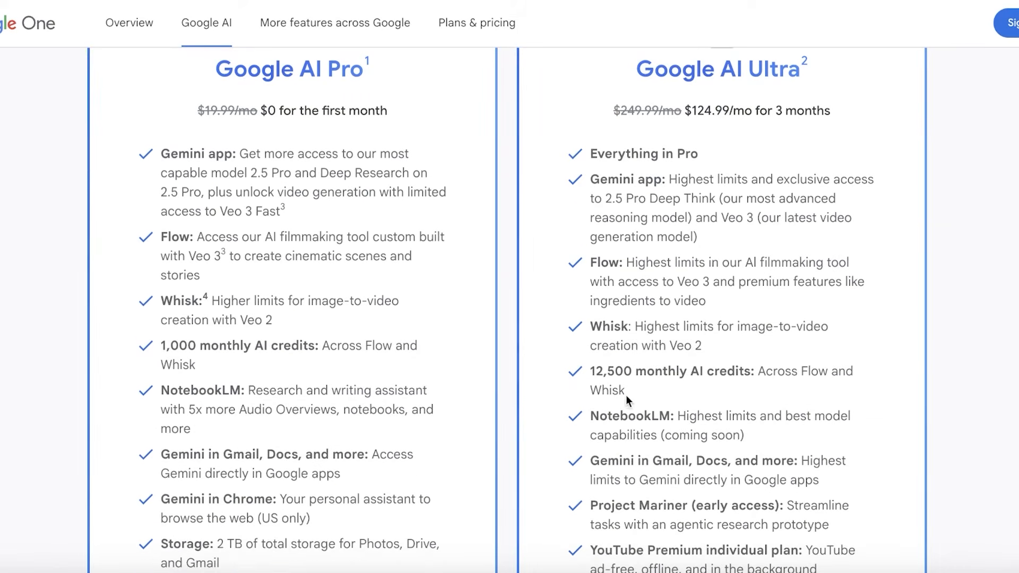
left_click_drag(590, 374, 645, 373)
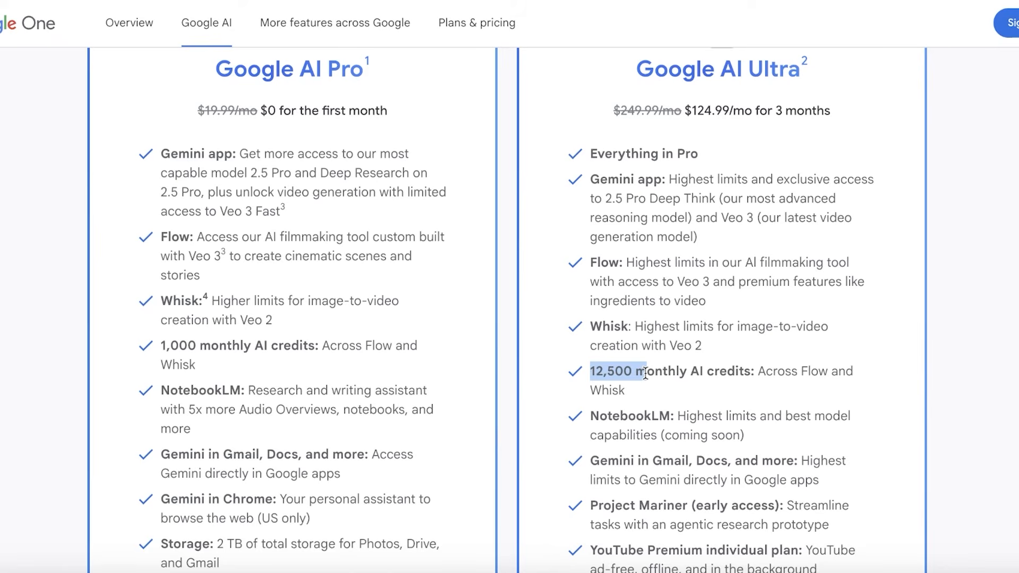
left_click(645, 373)
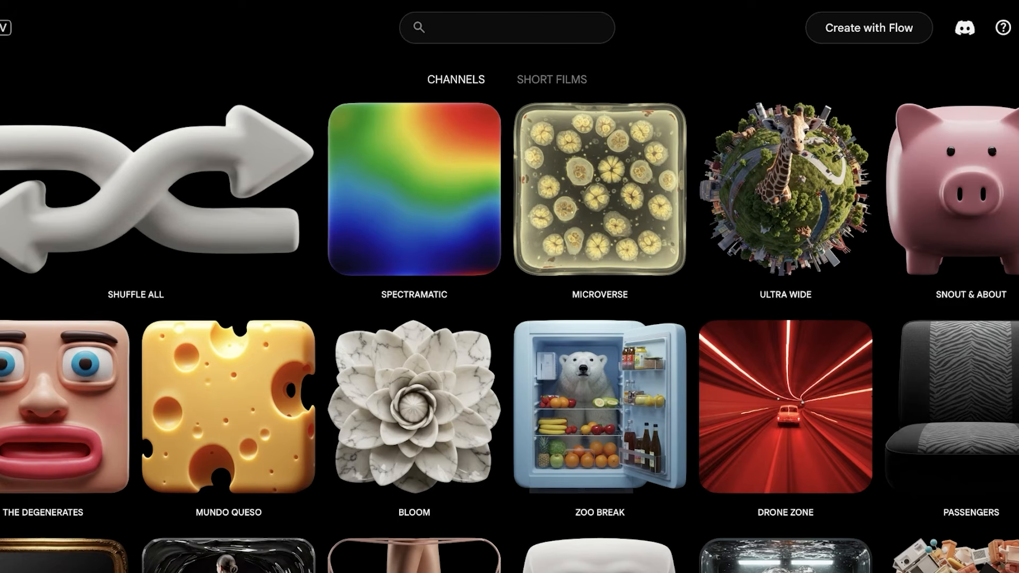
Browse the video channels on Flow TV
scroll(836, 249, "down", 10)
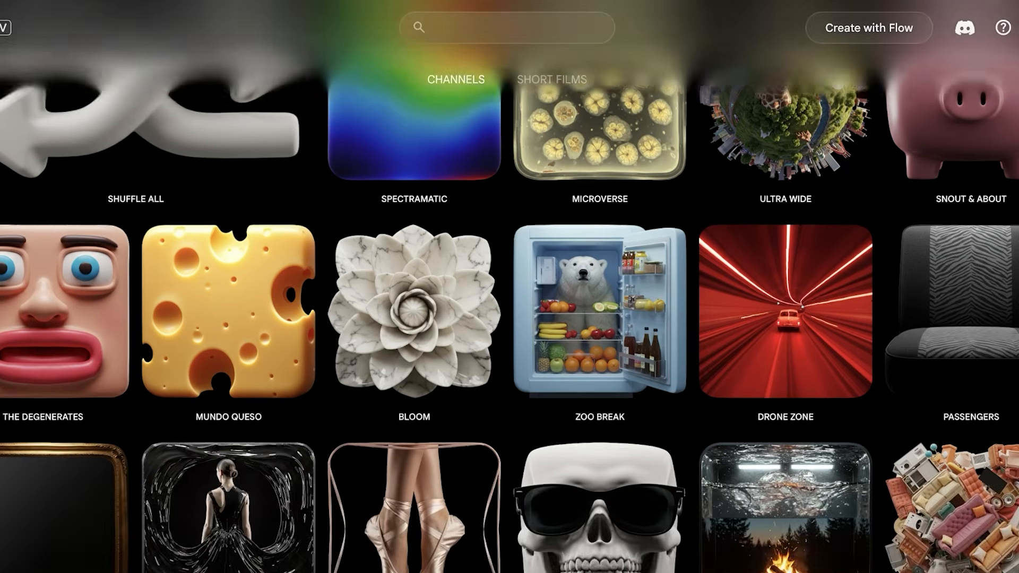
scroll(836, 249, "down", 5)
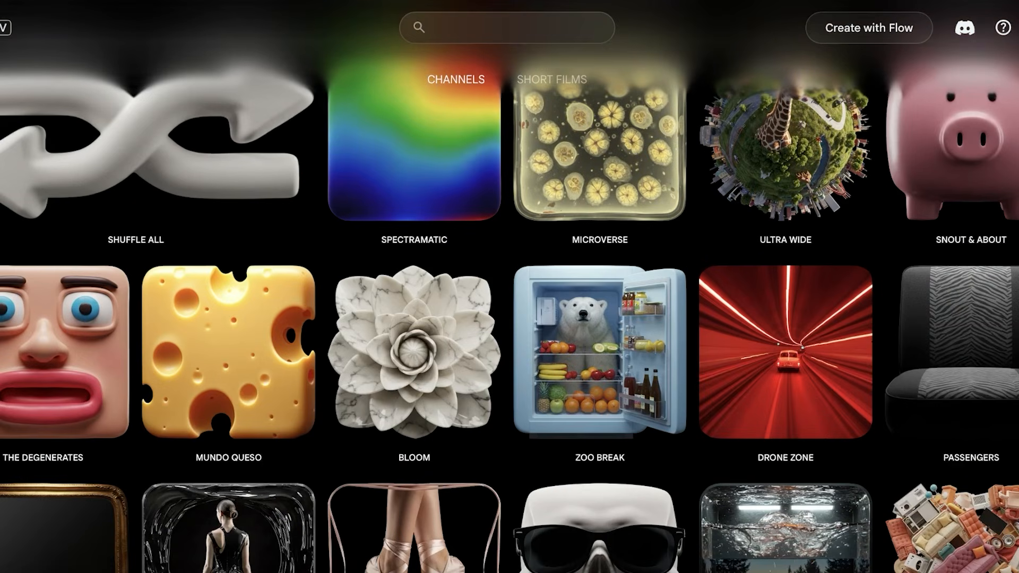
scroll(983, 277, "up", 1)
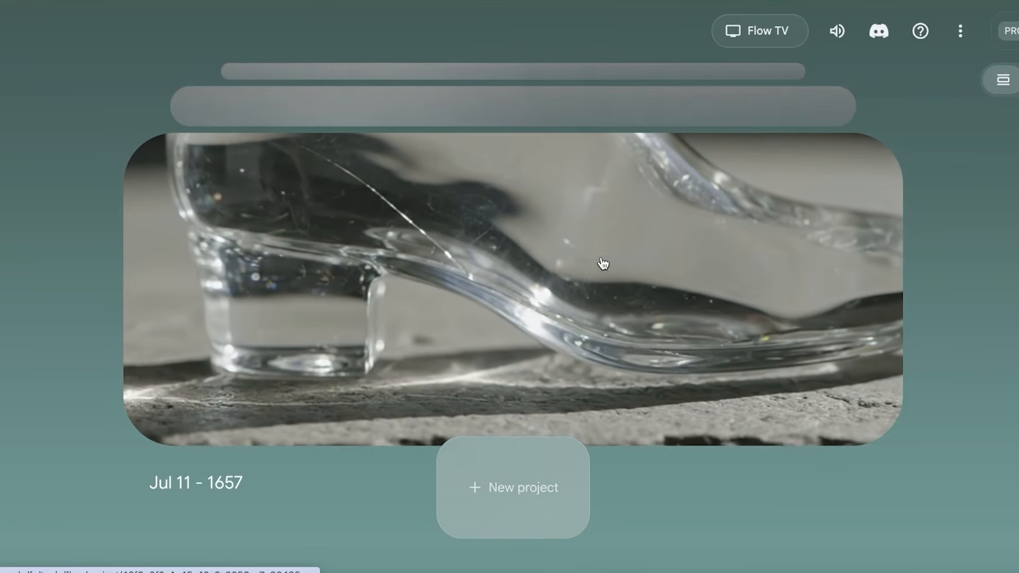
Reopen the Jul 11 - 1657 project from the Flow project list and look over its generated glass videos
left_click(601, 257)
scroll(468, 301, "down", 10)
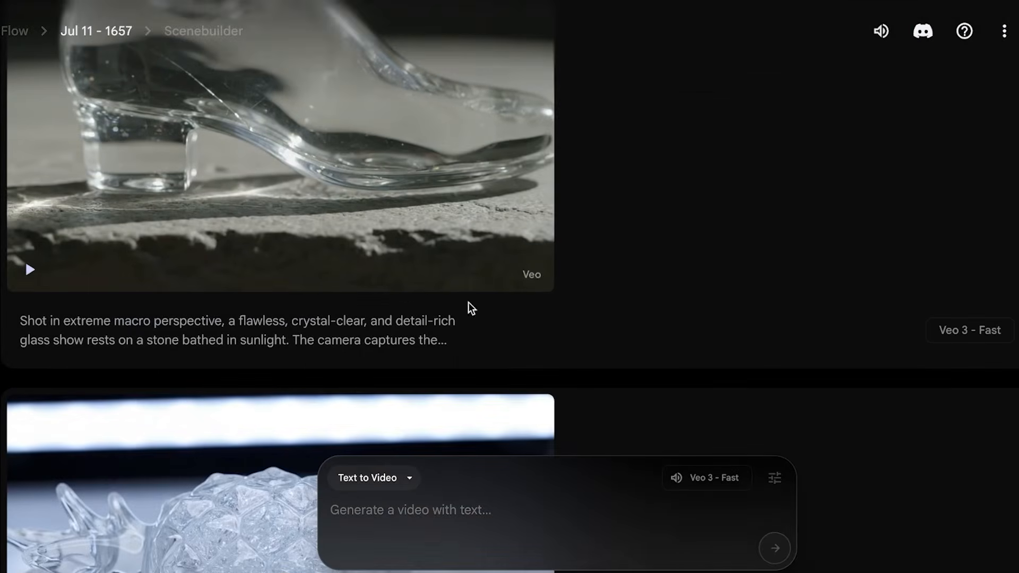